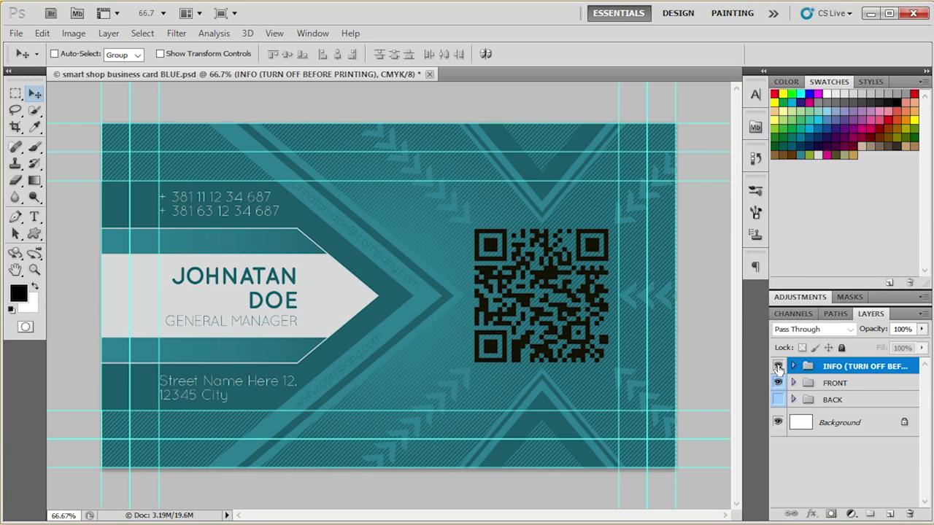
# Hide the FRONT group to view the print information sheet, hide the INFO group, and show FRONT again.
pyautogui.click(777, 383)
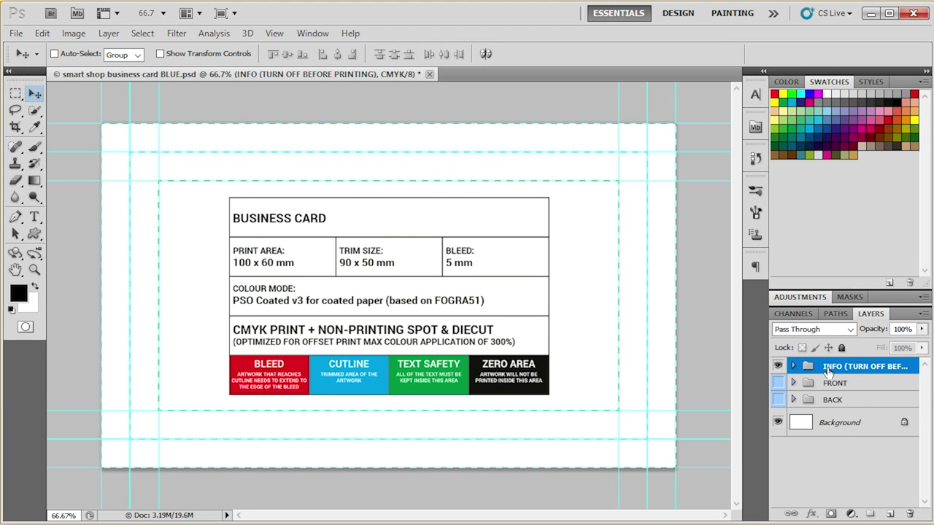
pyautogui.click(777, 366)
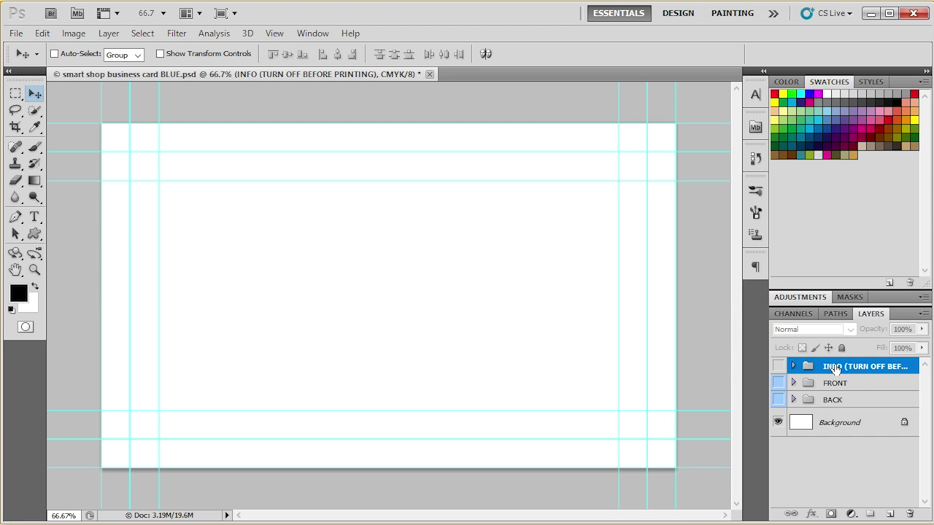
pyautogui.click(778, 383)
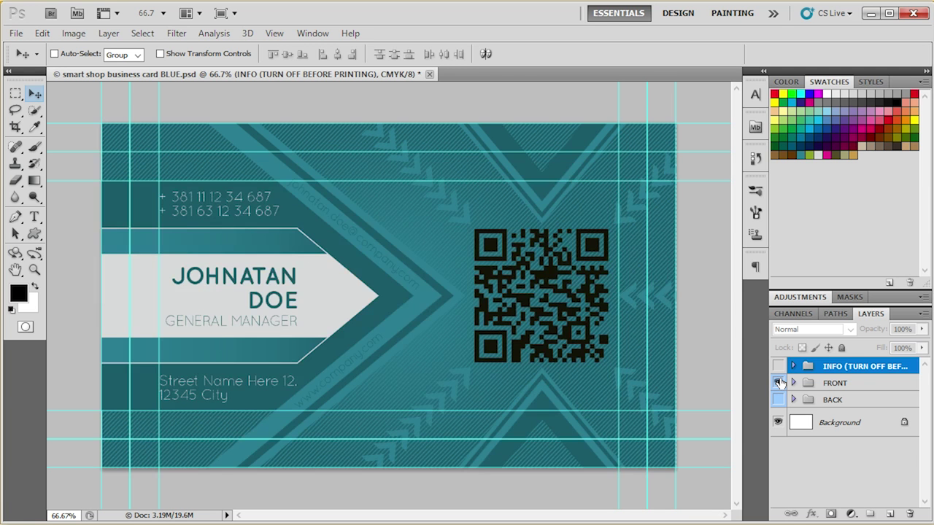
# View the card's back side by showing only the BACK group, and switch the visibility back to the FRONT group.
pyautogui.click(778, 382)
pyautogui.click(778, 400)
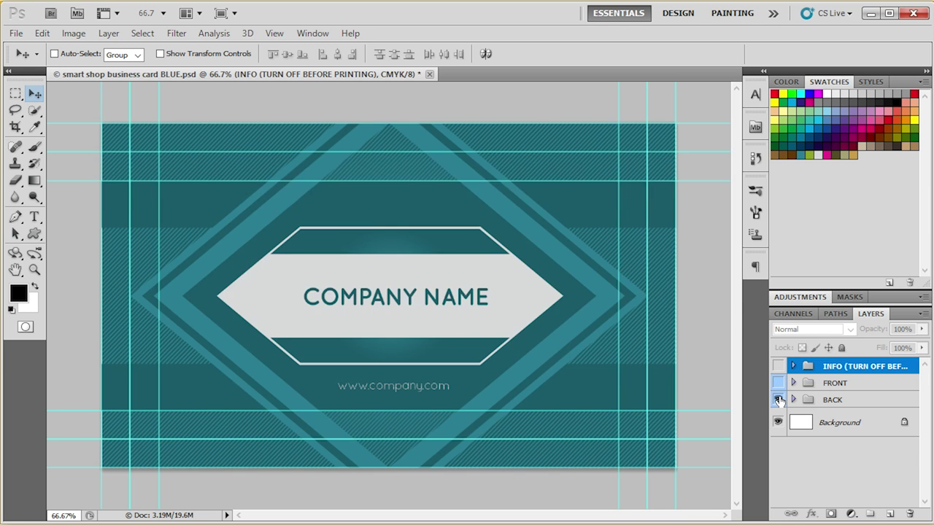
pyautogui.click(778, 400)
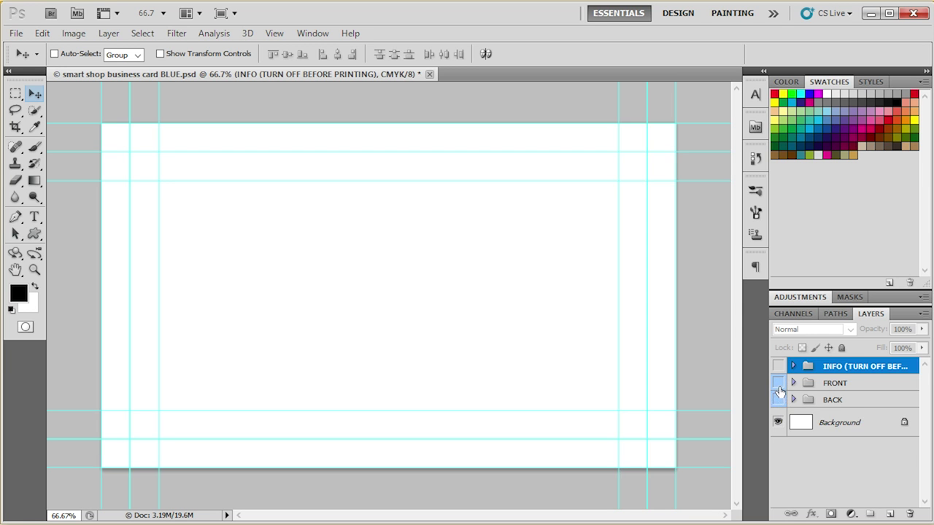
pyautogui.click(778, 383)
# Expand the FRONT group and its design subgroup to reveal the colour layers.
pyautogui.click(792, 383)
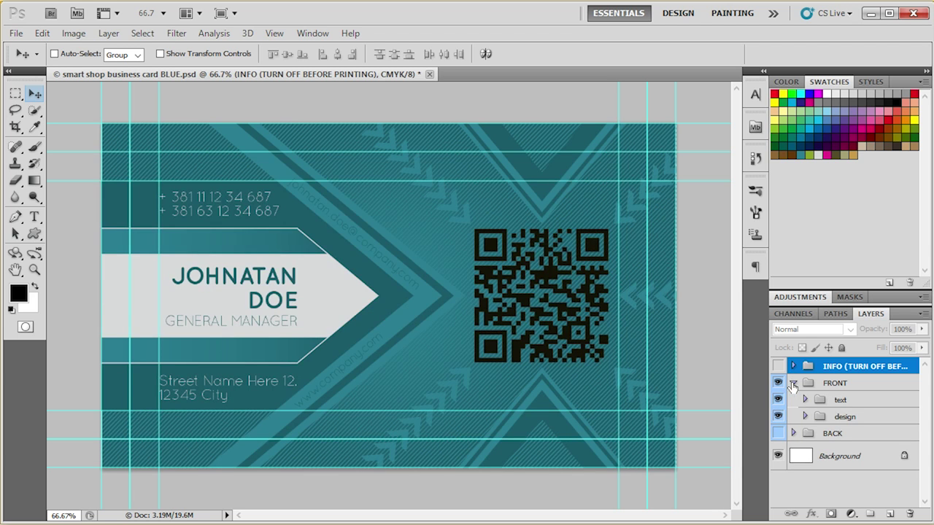
pyautogui.click(838, 420)
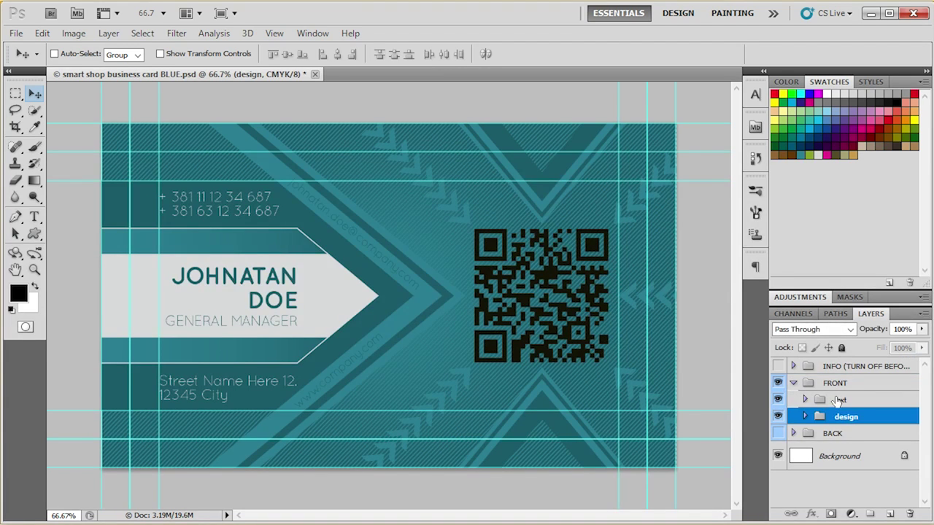
pyautogui.click(839, 401)
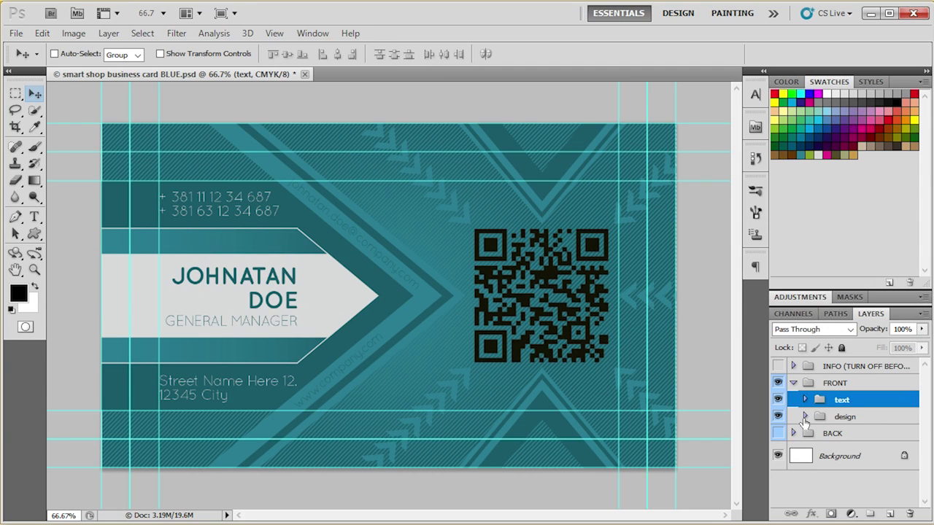
pyautogui.click(804, 416)
pyautogui.scroll(-3, 806, 421)
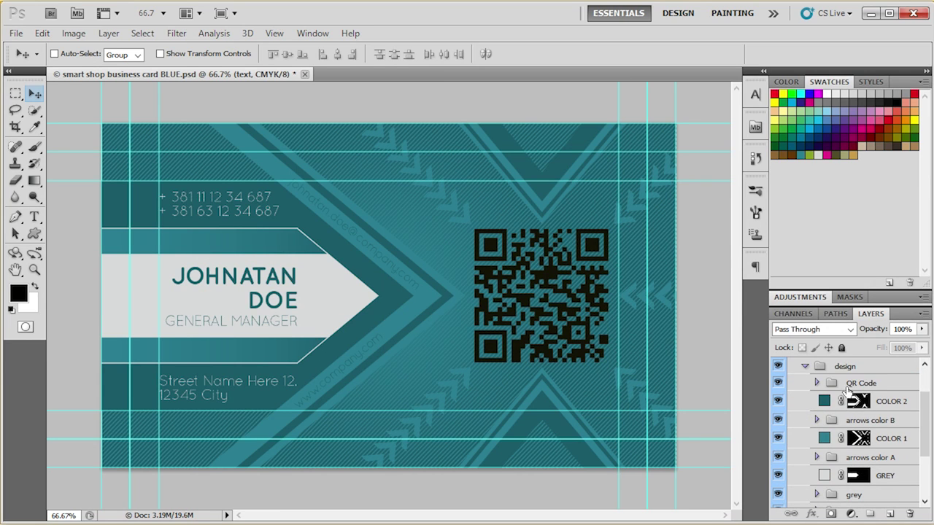
# Select the COLOR 2 layer in the design group and view its fill colour values.
pyautogui.click(844, 388)
pyautogui.click(822, 401)
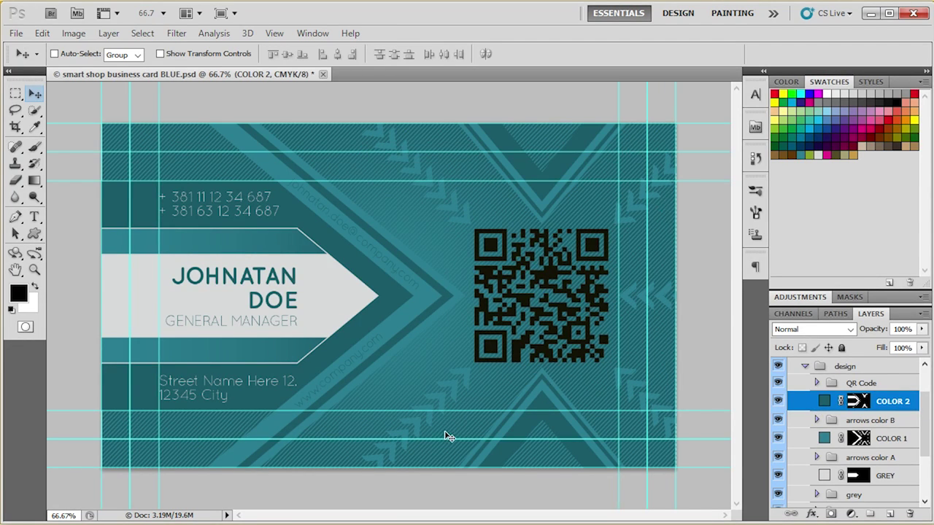
pyautogui.doubleClick(825, 401)
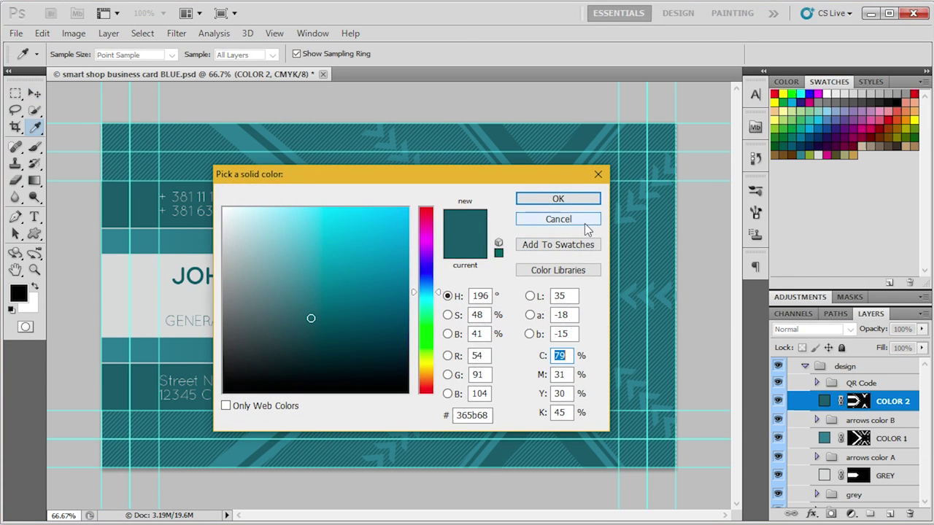
pyautogui.click(583, 221)
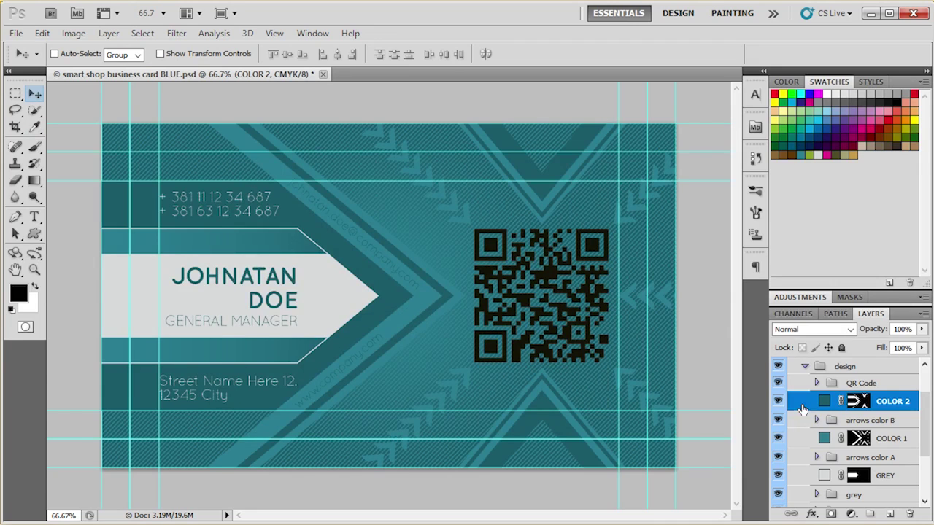
# Hide COLOR 2 temporarily and try moving the first path in the arrows color B group.
pyautogui.click(779, 400)
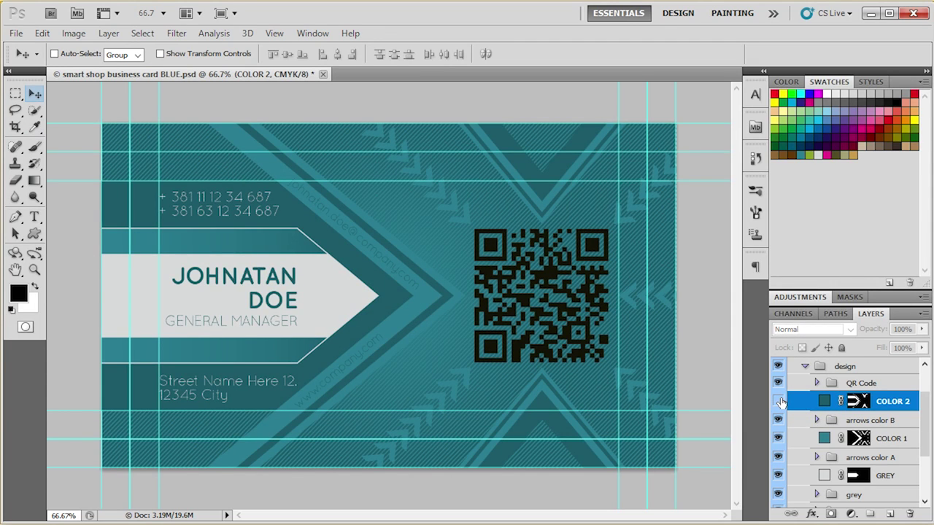
pyautogui.click(816, 420)
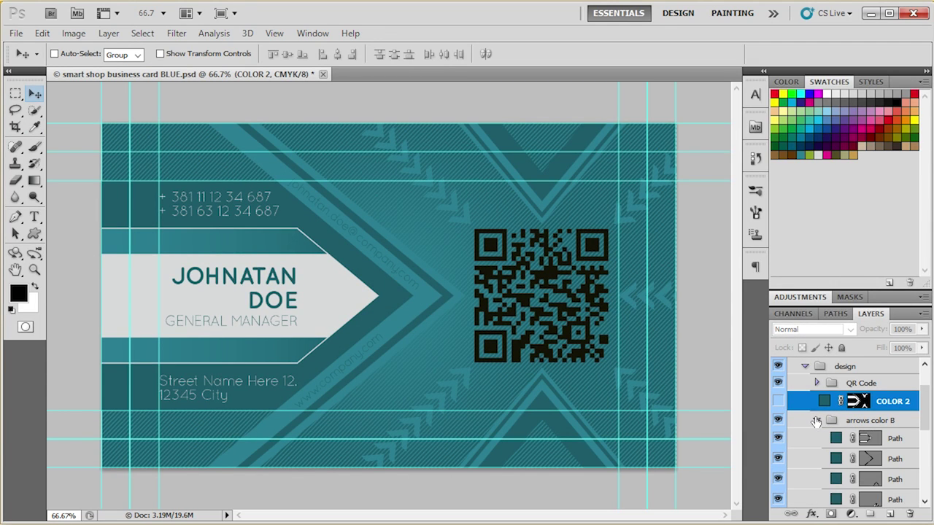
pyautogui.scroll(-2, 816, 420)
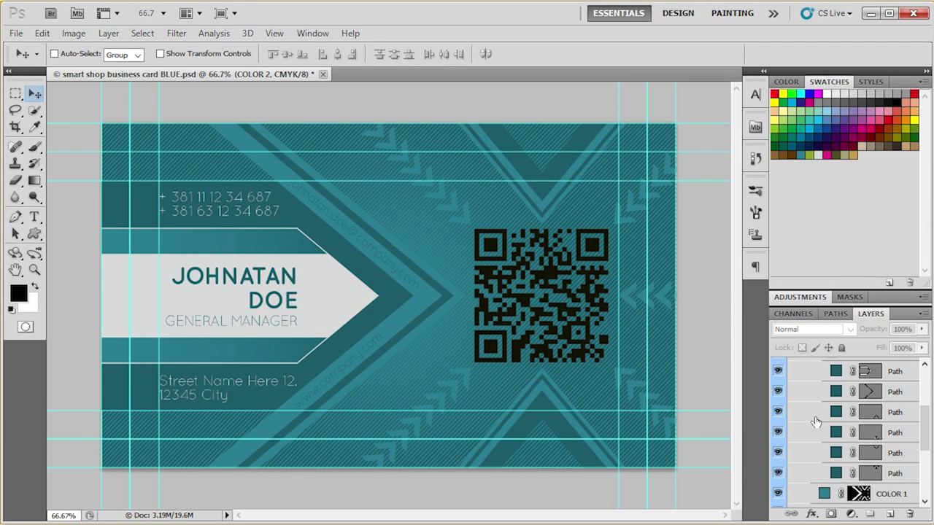
pyautogui.click(833, 375)
pyautogui.moveTo(320, 298); pyautogui.dragTo(196, 200)
pyautogui.hotkey('ctrl', 'z')
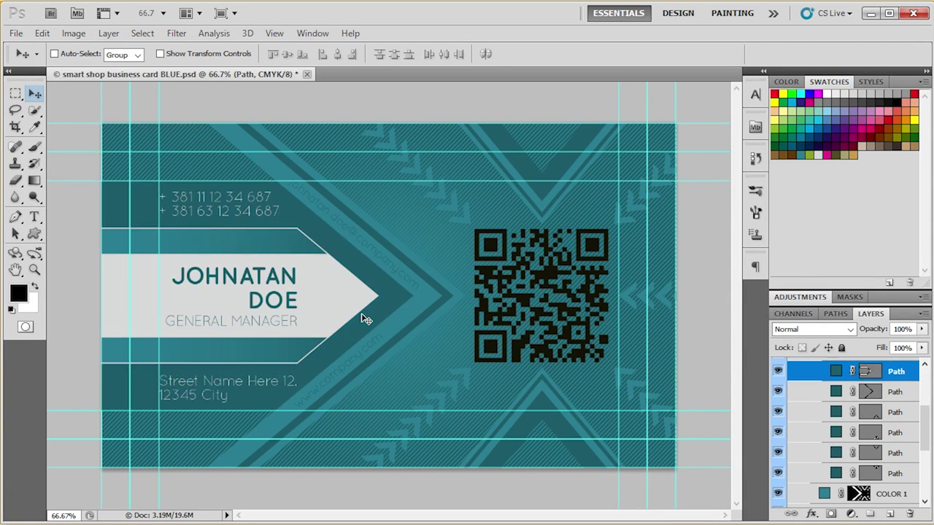
pyautogui.scroll(3, 831, 455)
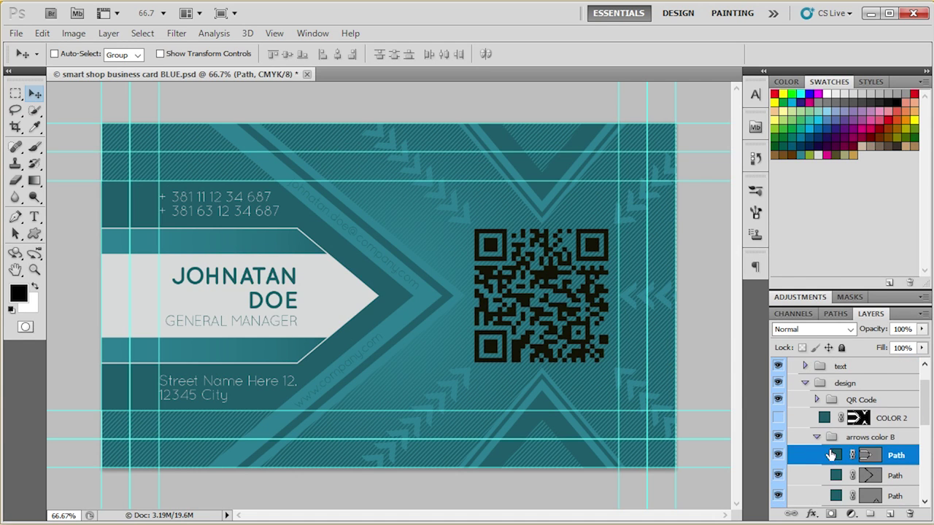
pyautogui.click(817, 438)
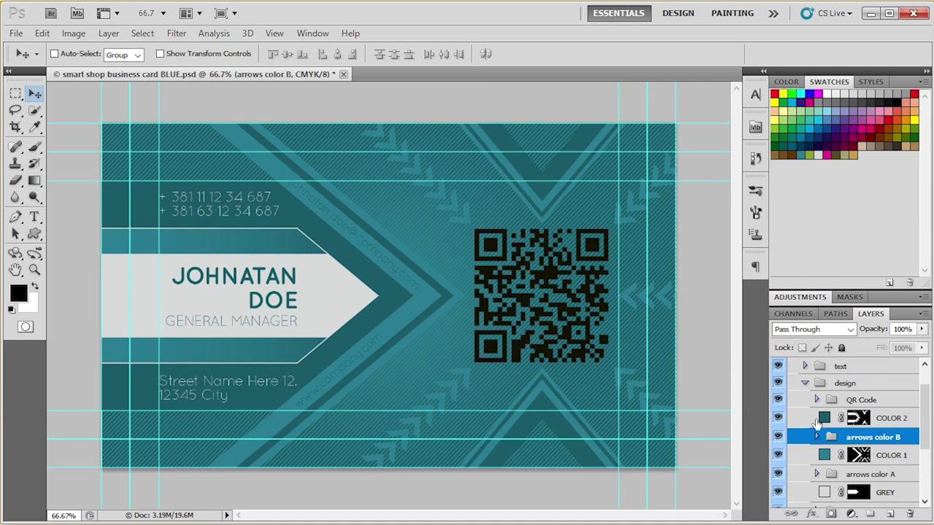
# Preview the lighter teal 57a5c1 as the fill colour of the COLOR 2 layer without applying it.
pyautogui.click(822, 418)
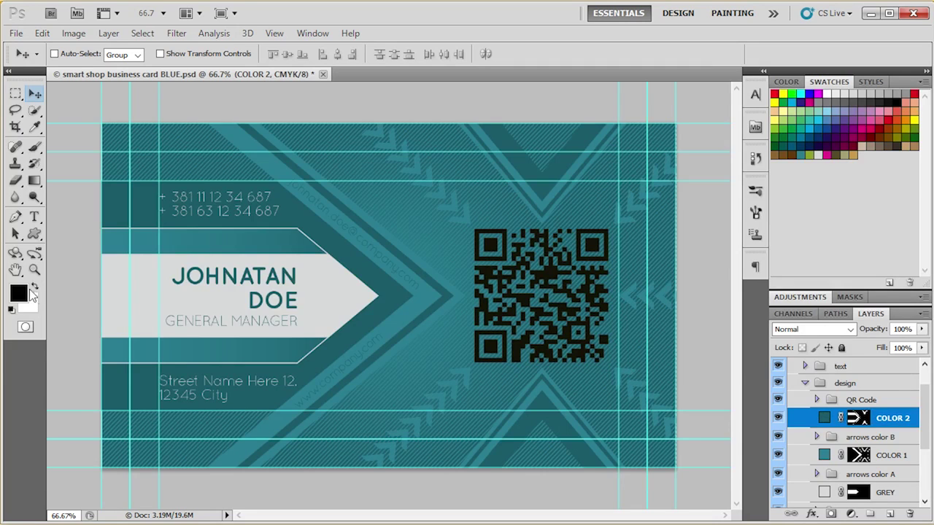
pyautogui.doubleClick(825, 417)
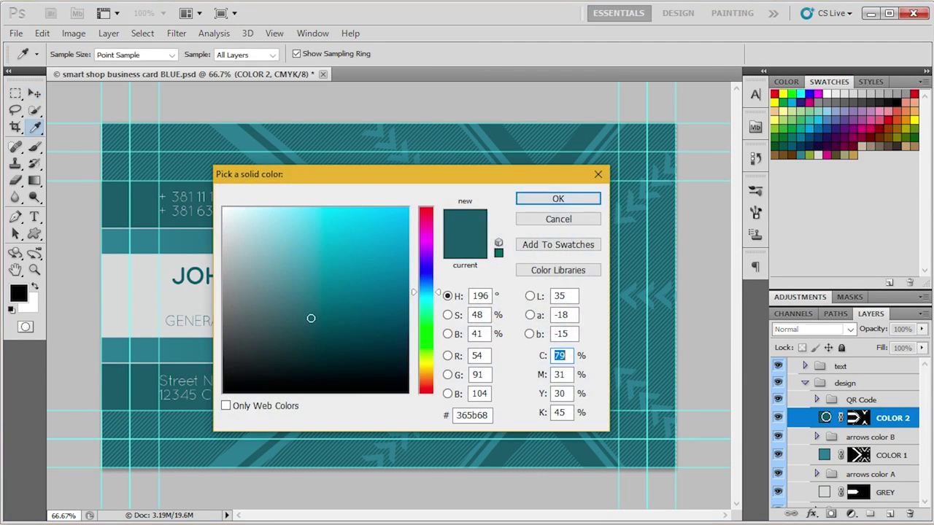
pyautogui.moveTo(356, 250)
pyautogui.mouseDown()
pyautogui.moveTo(369, 328)
pyautogui.moveTo(315, 253)
pyautogui.moveTo(279, 281)
pyautogui.moveTo(325, 252)
pyautogui.mouseUp()
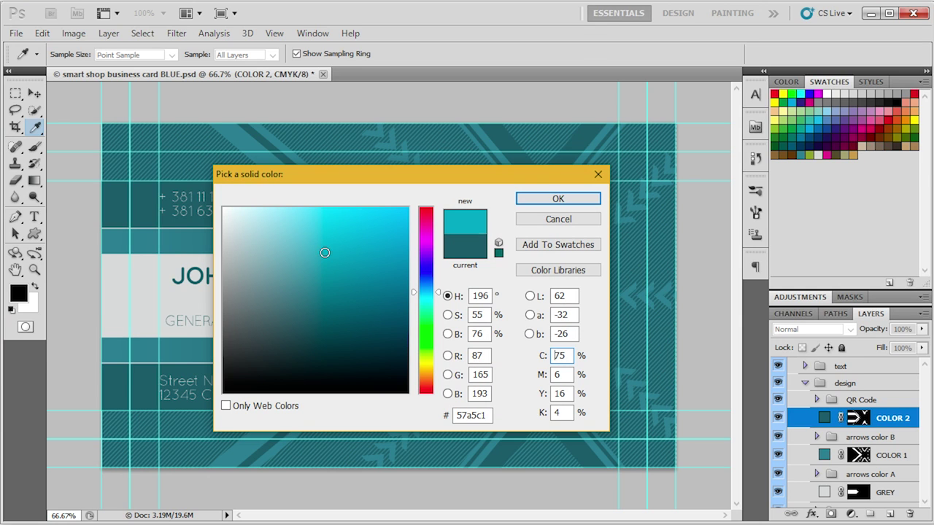
pyautogui.click(558, 374)
pyautogui.click(558, 393)
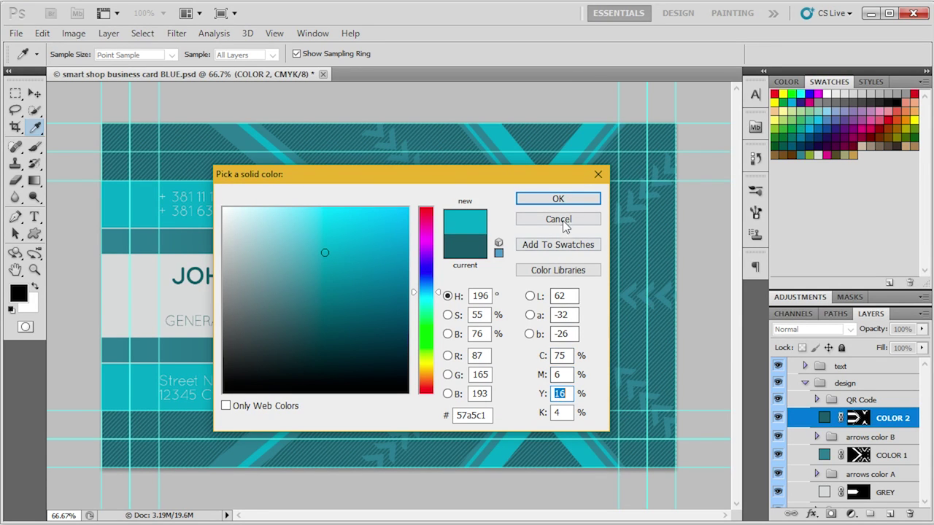
pyautogui.click(561, 219)
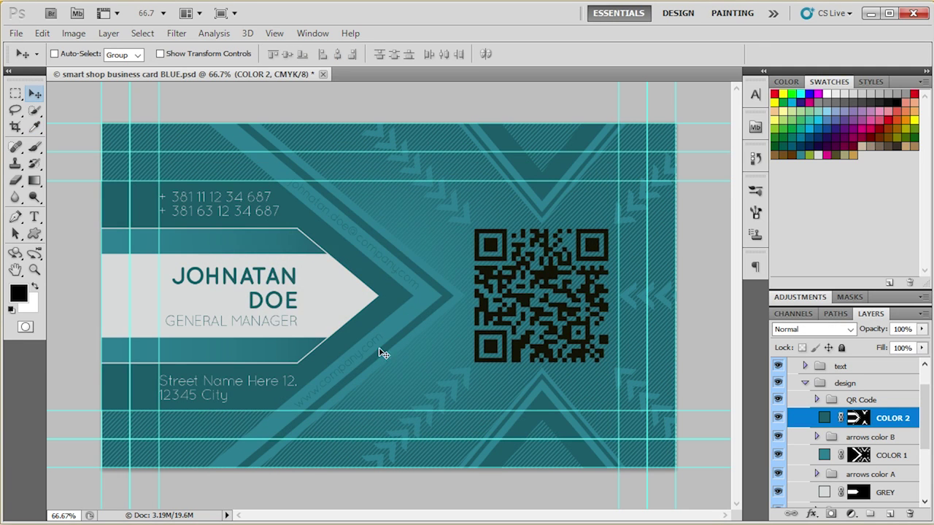
# Set the foreground colour to red with CMYK values 0, 100, 100 and 10.
pyautogui.click(18, 294)
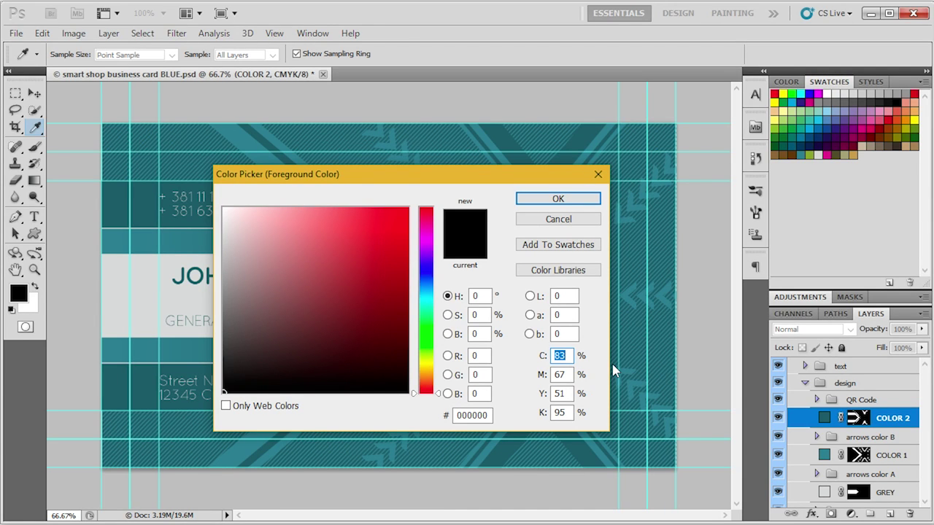
pyautogui.write('0')
pyautogui.press('Tab')
pyautogui.write('100')
pyautogui.press('Tab')
pyautogui.write('100')
pyautogui.press('Tab')
pyautogui.write('10')
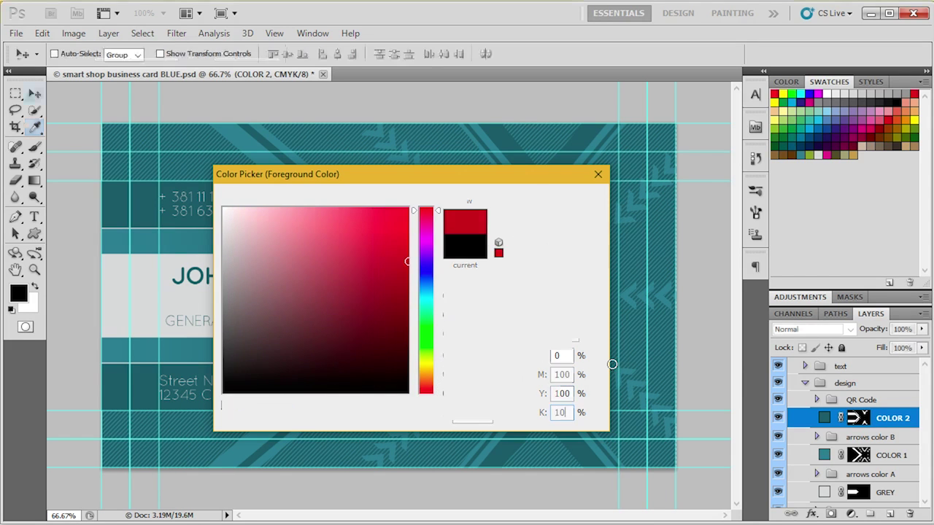
pyautogui.press('Return')
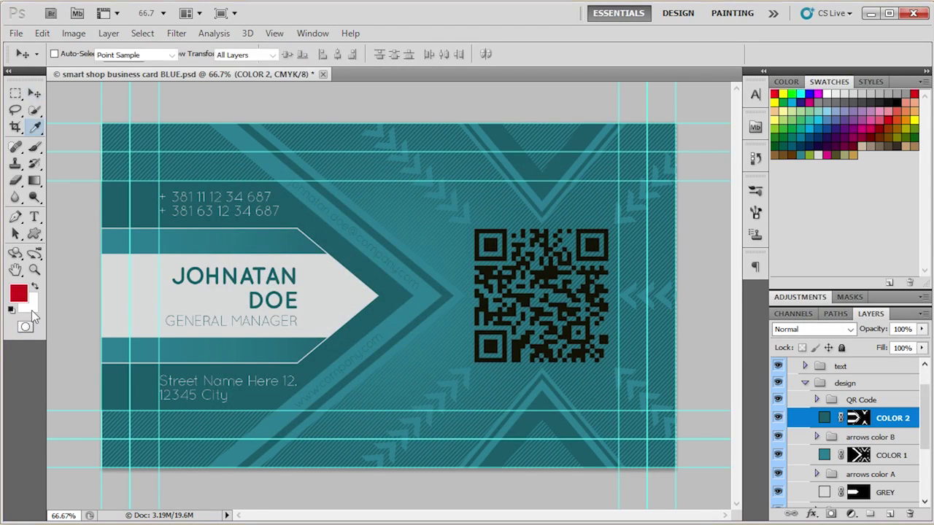
# Set the background colour to dark red with CMYK values 0, 100, 100 and 50.
pyautogui.click(32, 307)
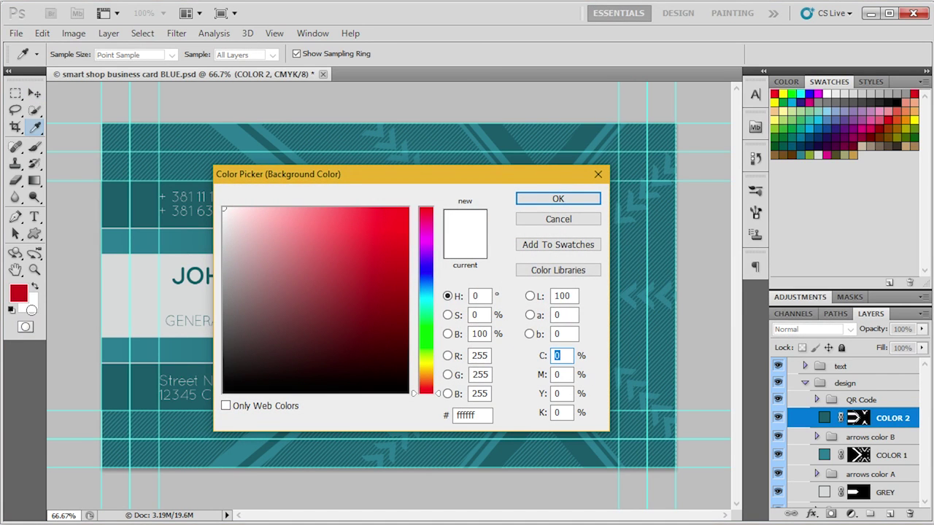
pyautogui.write('100')
pyautogui.press('Tab')
pyautogui.write('100')
pyautogui.press('Tab')
pyautogui.write('50')
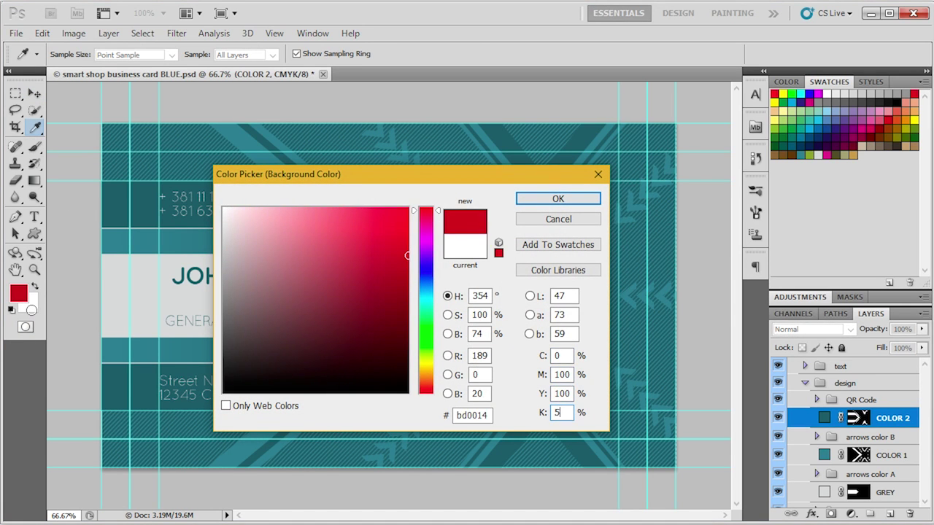
pyautogui.press('Return')
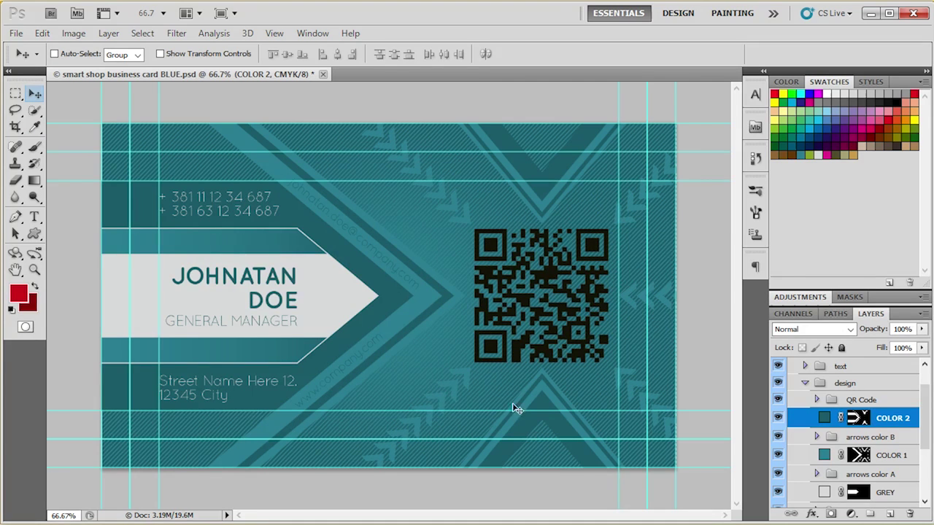
# Fill the COLOR 2 layer with the red foreground colour.
pyautogui.doubleClick(825, 418)
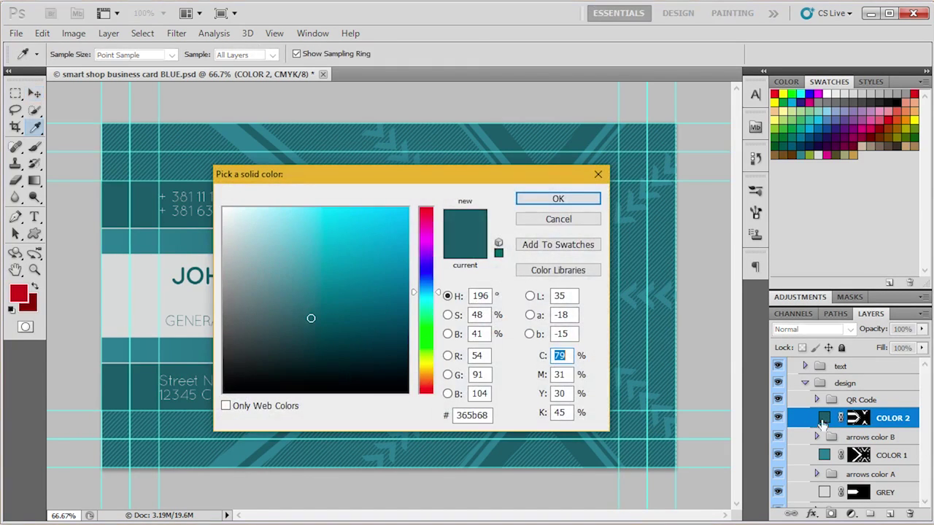
pyautogui.click(573, 219)
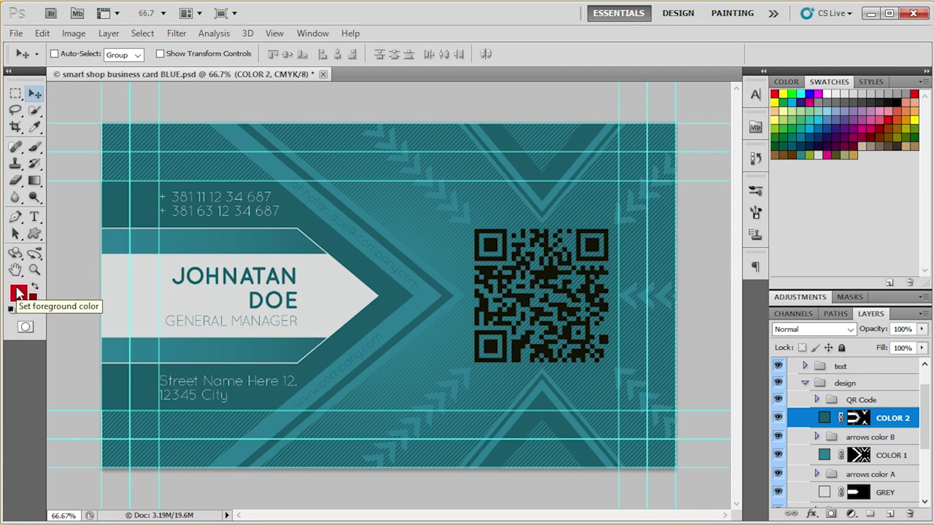
pyautogui.hotkey('alt', 'BackSpace')
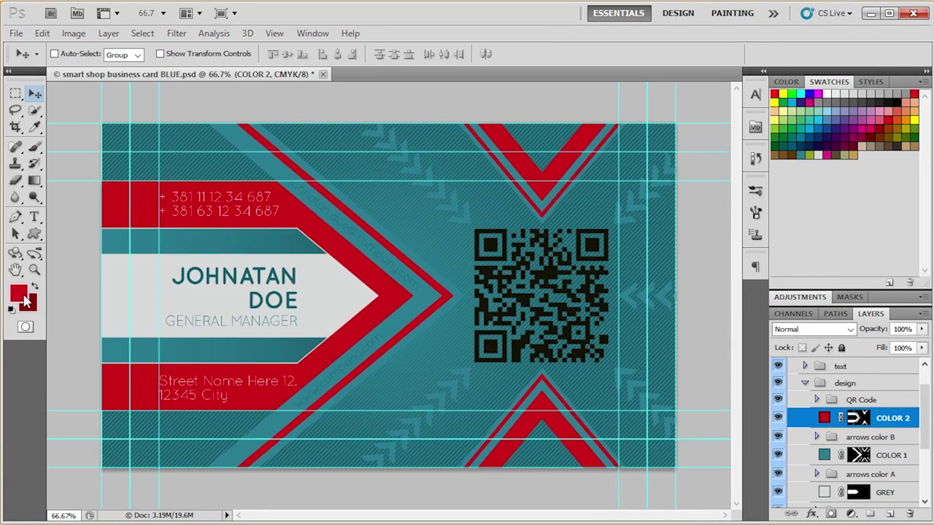
# Fill the COLOR 1 layer with the dark red background colour.
pyautogui.click(830, 456)
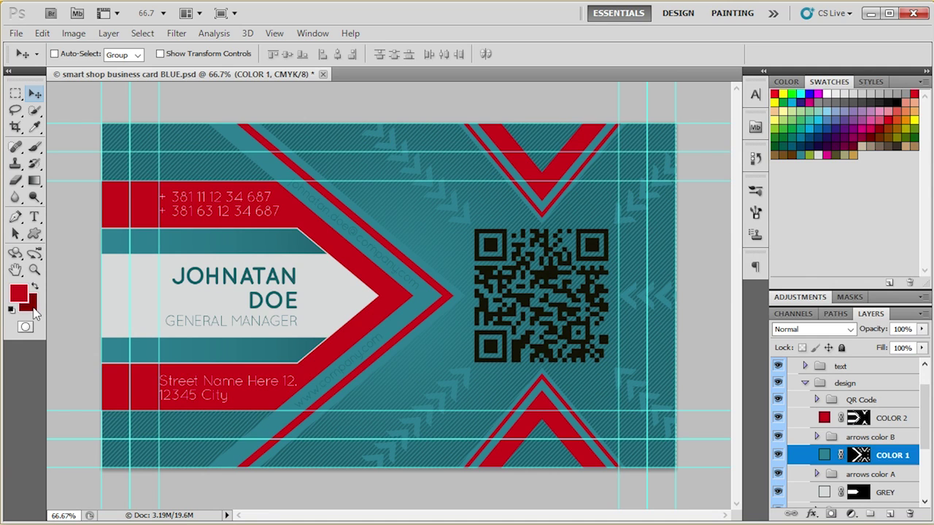
pyautogui.hotkey('ctrl', 'BackSpace')
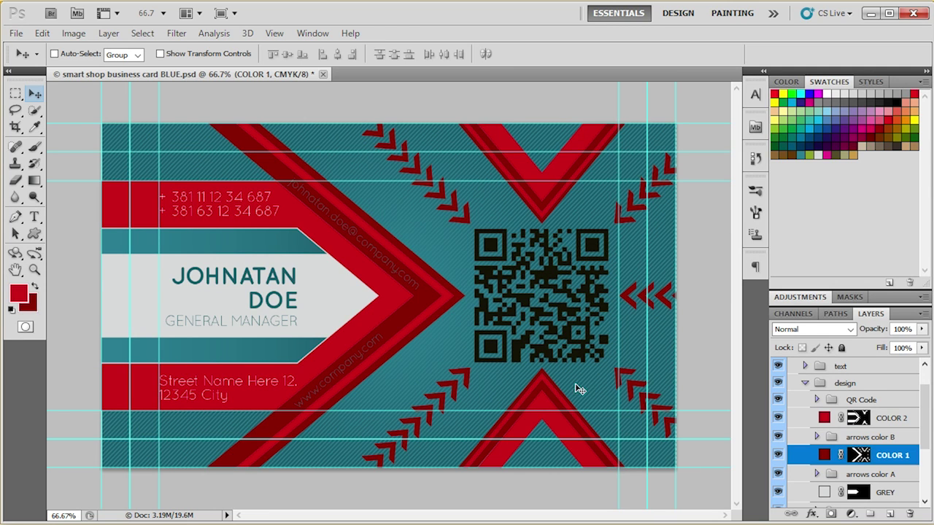
pyautogui.scroll(-3, 862, 414)
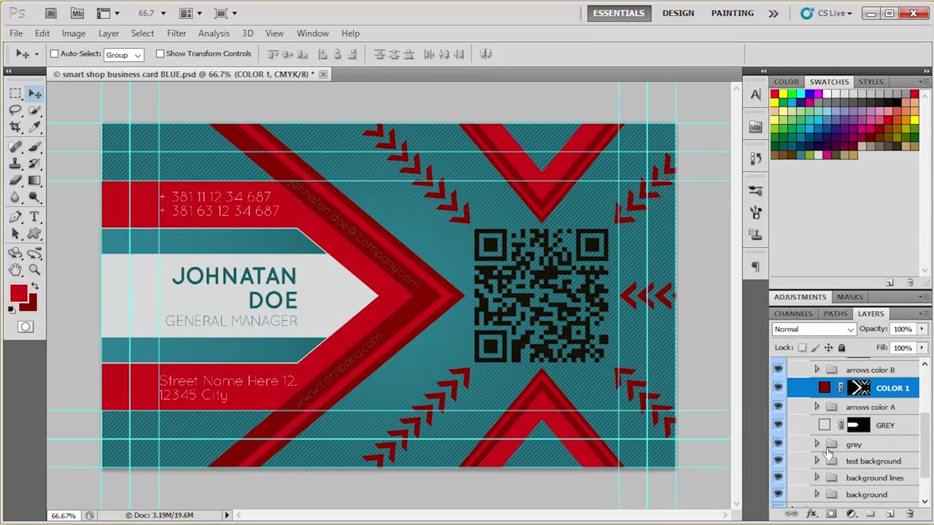
# Fill the path layer in the background lines group with the dark red background colour.
pyautogui.scroll(-2, 824, 432)
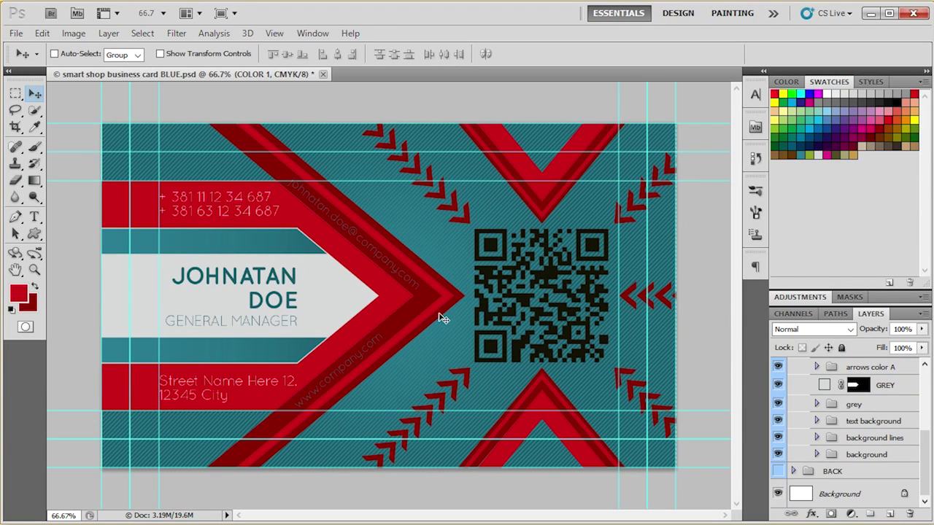
pyautogui.scroll(1, 839, 449)
pyautogui.scroll(-1, 837, 448)
pyautogui.click(816, 438)
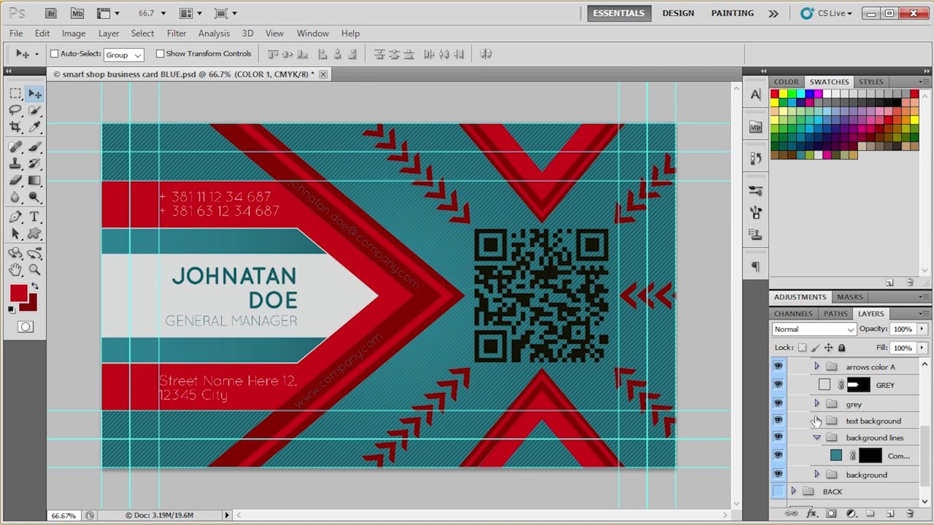
pyautogui.click(836, 454)
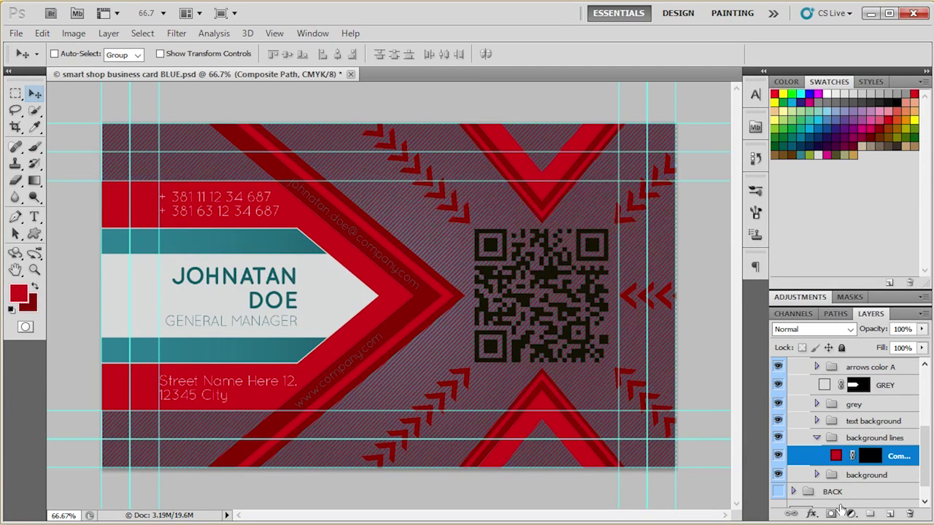
pyautogui.hotkey('ctrl', 'BackSpace')
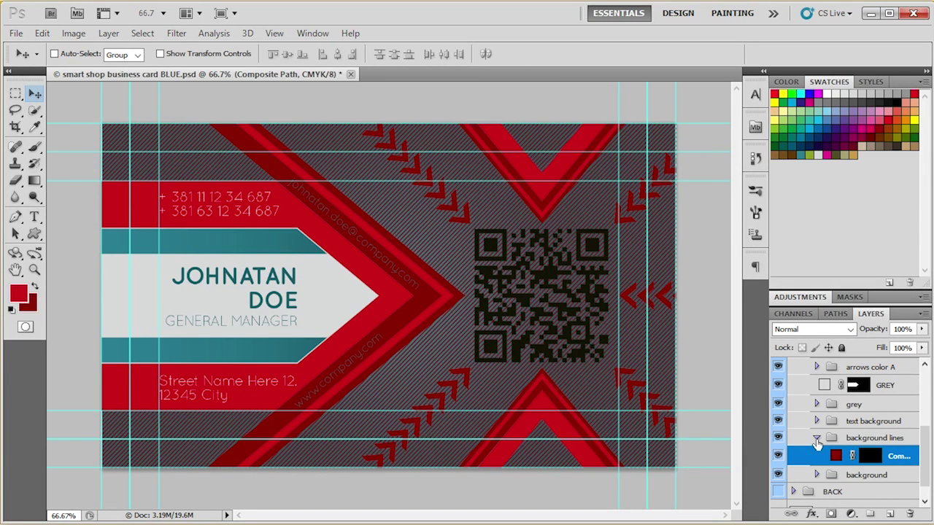
pyautogui.click(816, 438)
# Edit the gradient overlay of the background group's path layer and set its starting stop to the foreground red, CMYK 0, 100, 100, 10.
pyautogui.click(816, 455)
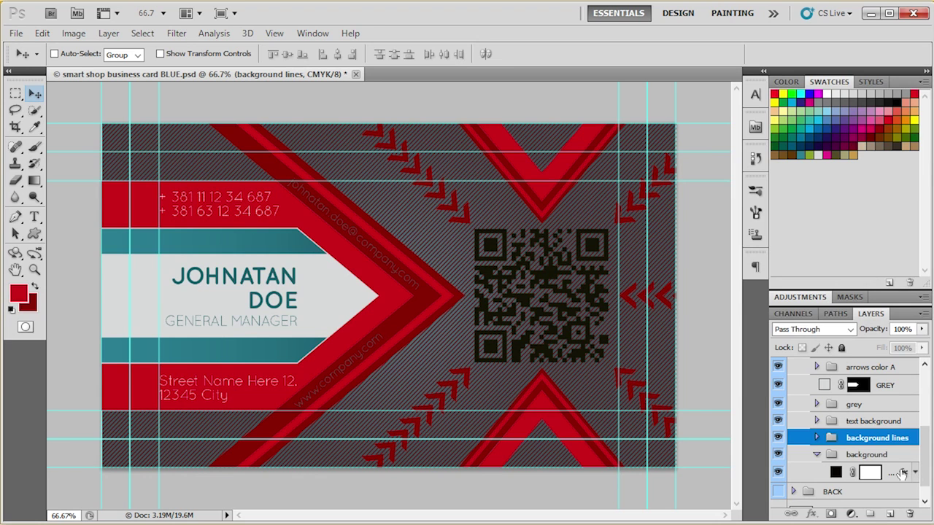
pyautogui.doubleClick(902, 474)
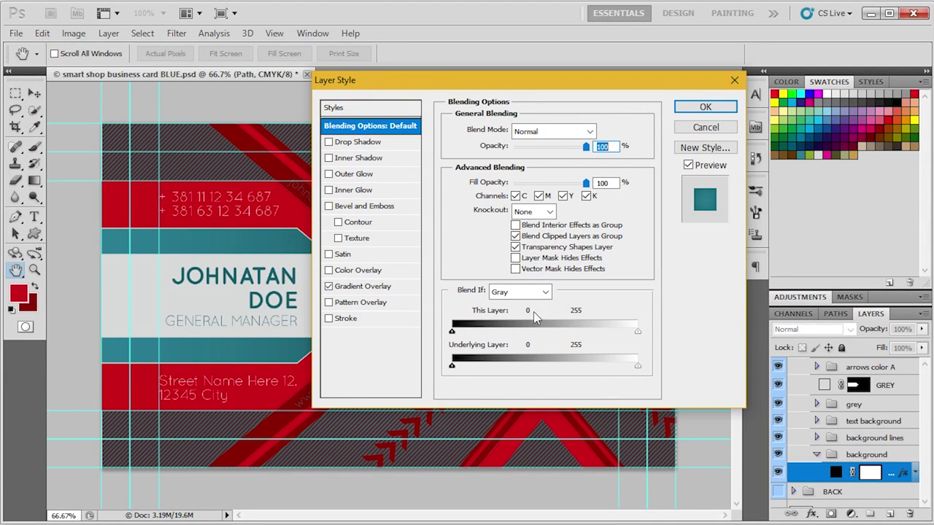
pyautogui.click(392, 286)
pyautogui.click(536, 162)
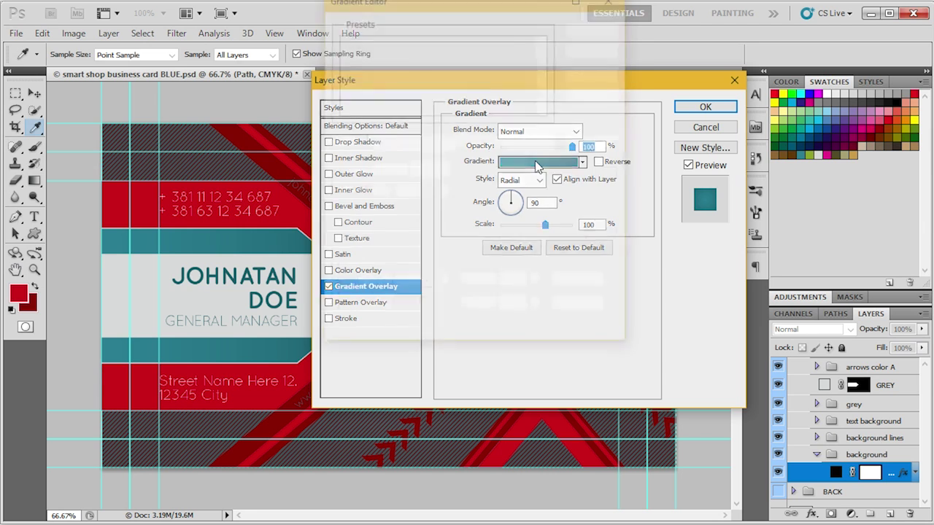
pyautogui.click(341, 246)
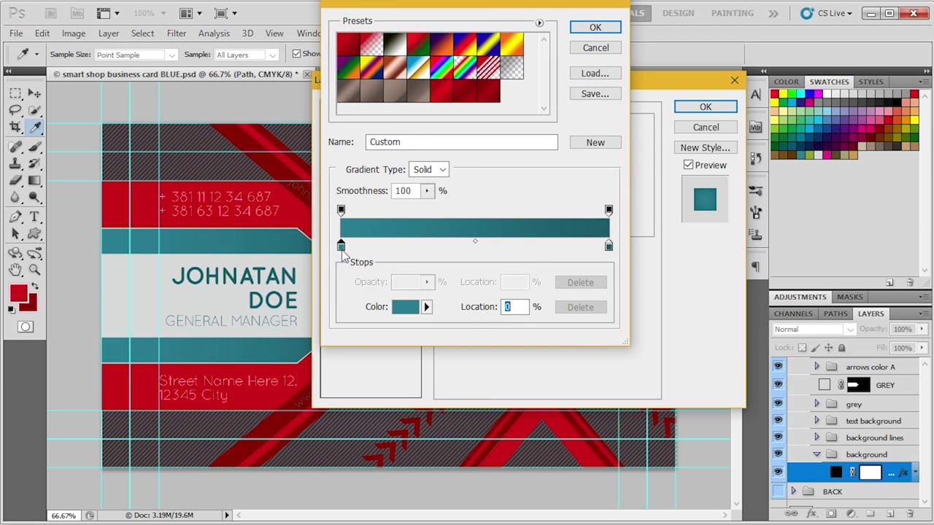
pyautogui.click(394, 306)
pyautogui.click(22, 290)
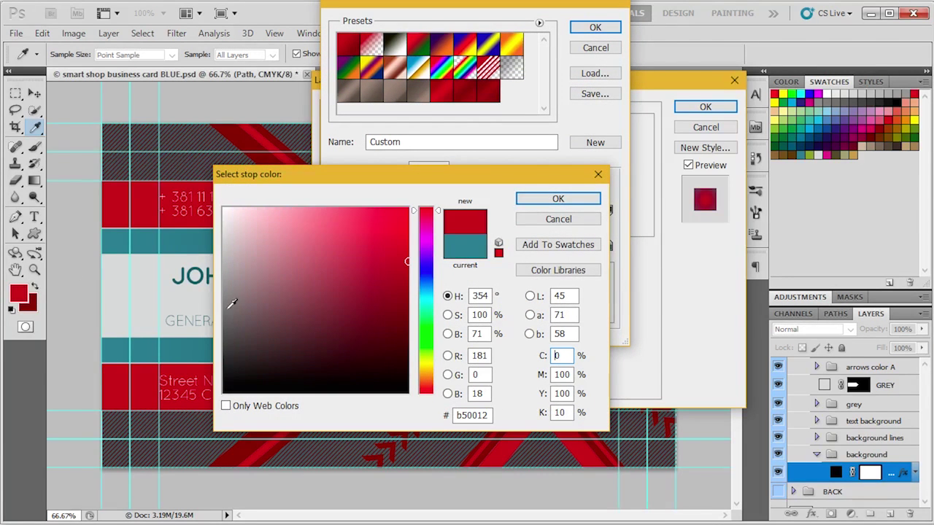
pyautogui.click(577, 204)
# Set the ending stop of the background layer's gradient to the dark red background colour and apply the layer style.
pyautogui.click(608, 246)
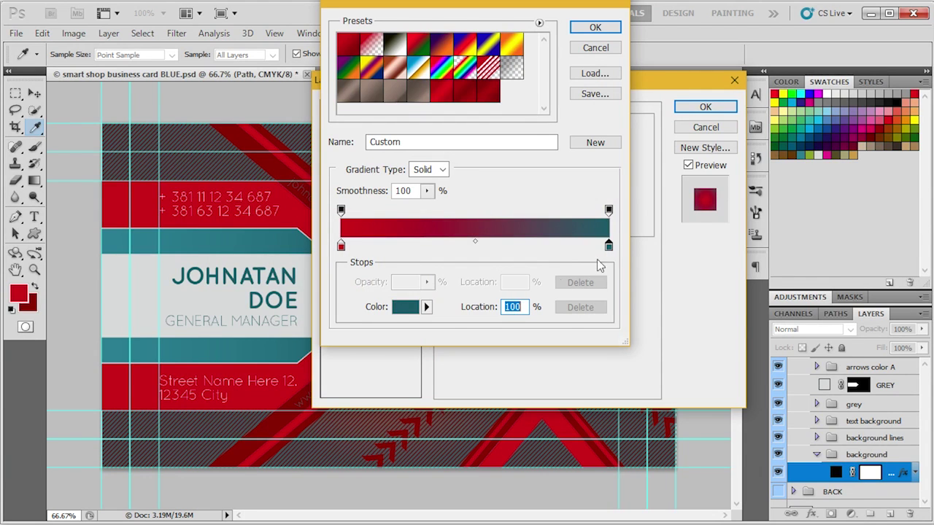
pyautogui.click(406, 310)
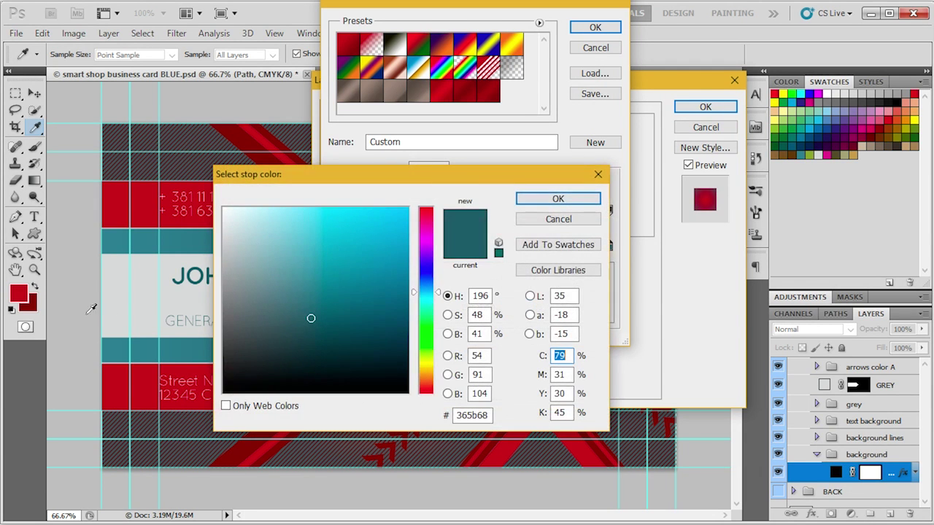
pyautogui.click(35, 305)
pyautogui.click(592, 200)
pyautogui.click(605, 27)
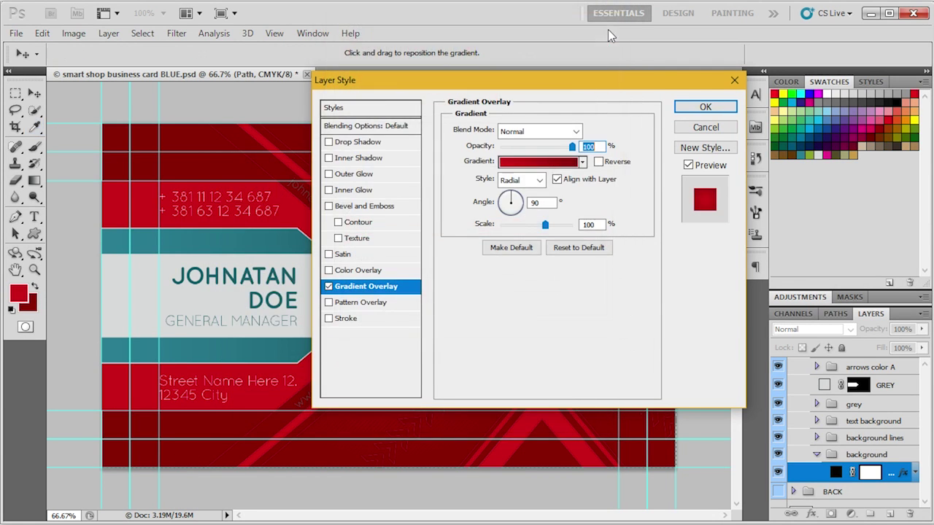
pyautogui.click(705, 107)
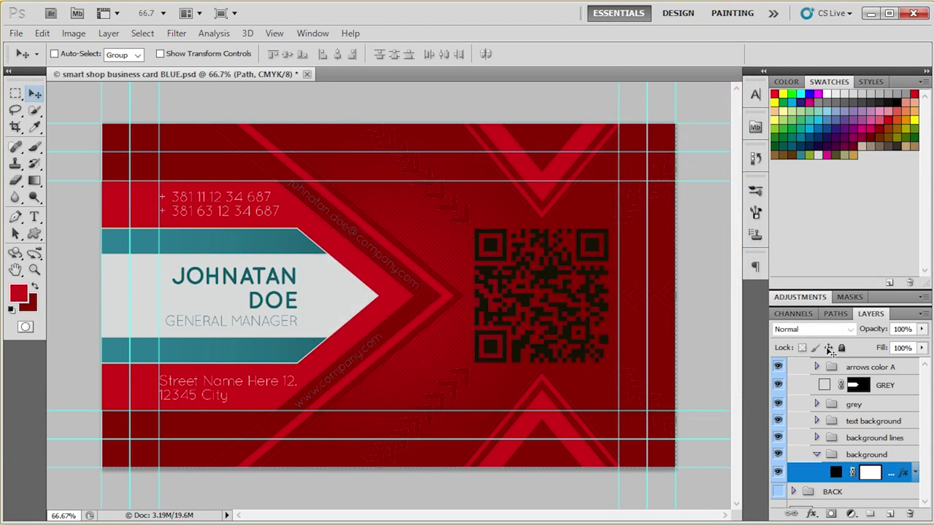
pyautogui.click(816, 456)
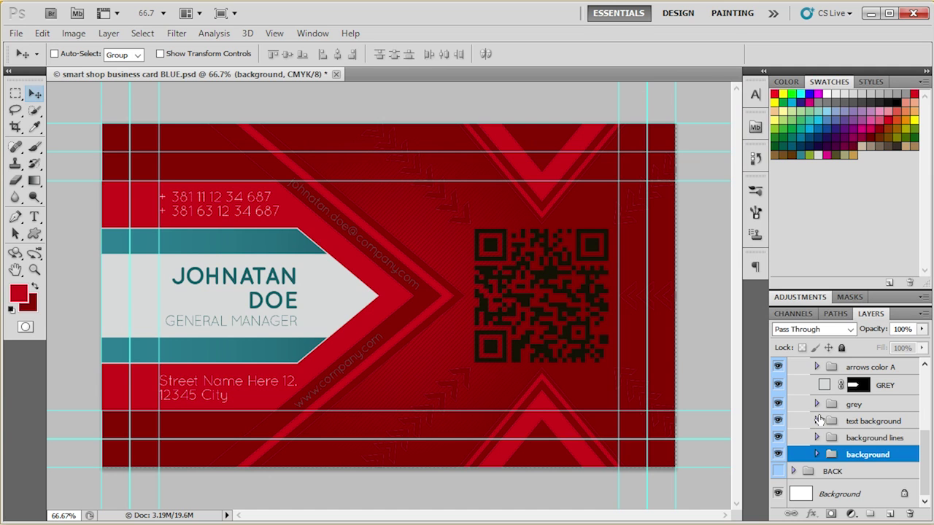
# Edit the gradient overlay of the text background group's path layer and set its starting stop to the foreground red.
pyautogui.click(817, 421)
pyautogui.click(904, 439)
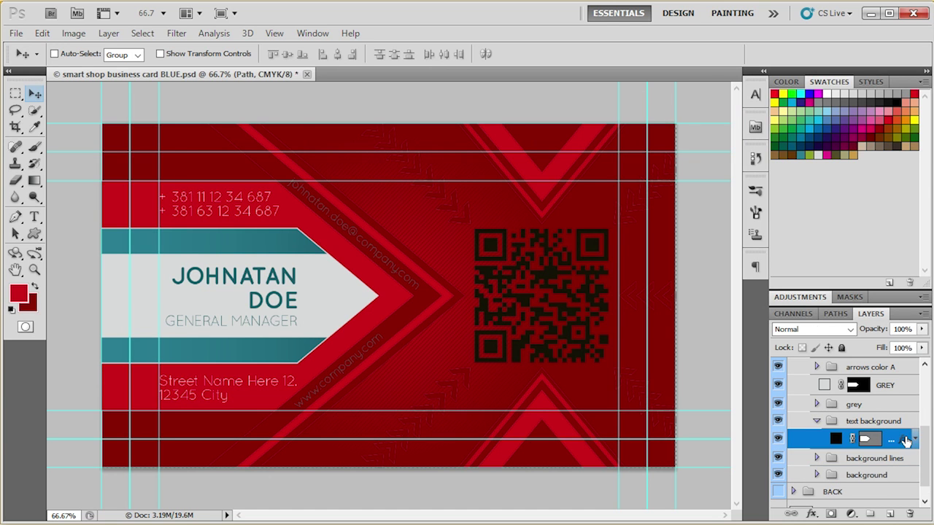
pyautogui.doubleClick(905, 440)
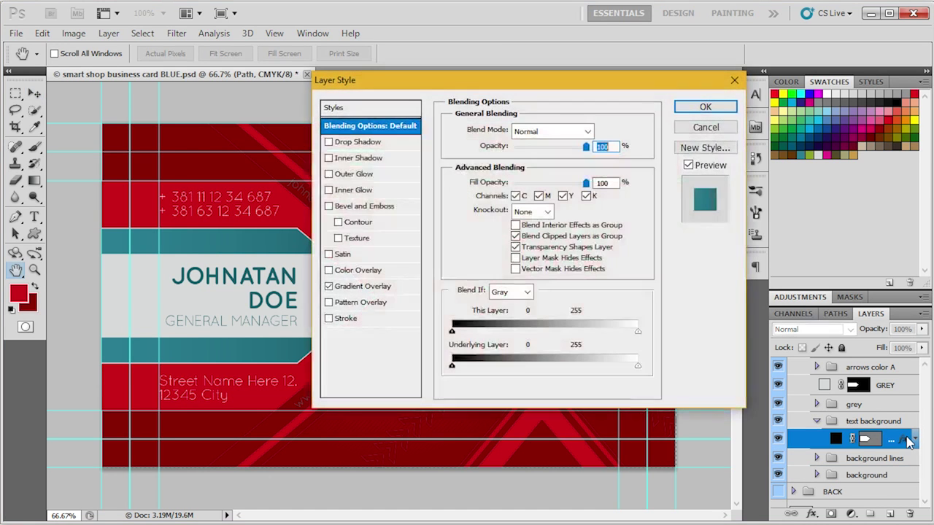
pyautogui.click(393, 286)
pyautogui.click(555, 159)
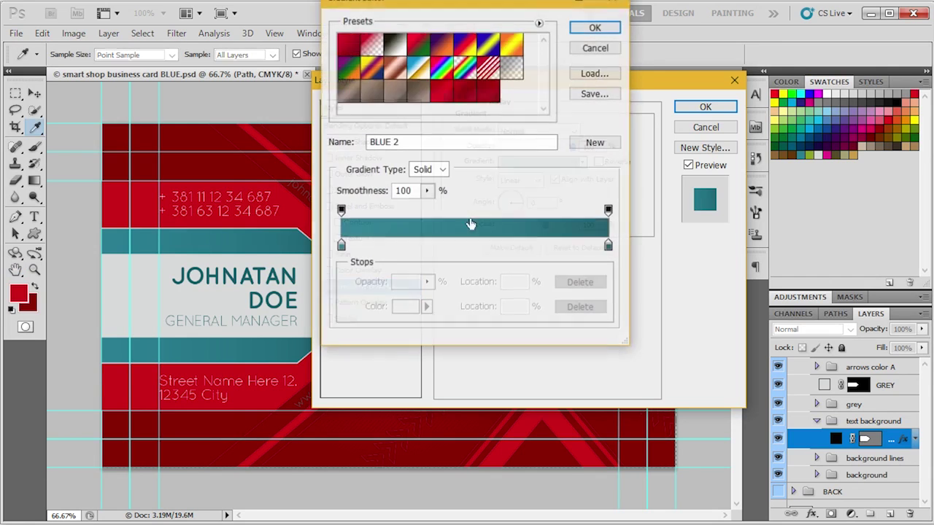
pyautogui.click(341, 245)
pyautogui.click(25, 292)
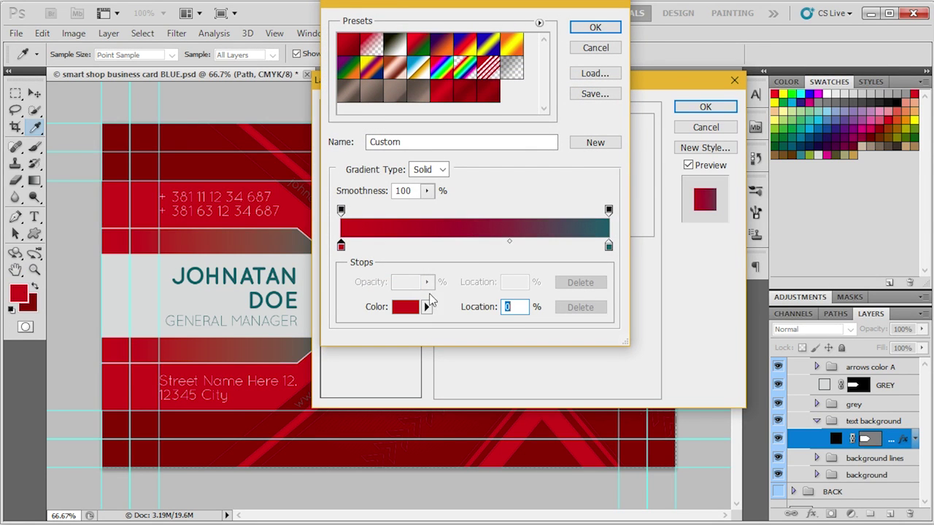
# Set the ending stop of the text background gradient to the dark red background colour and apply the layer style.
pyautogui.click(609, 248)
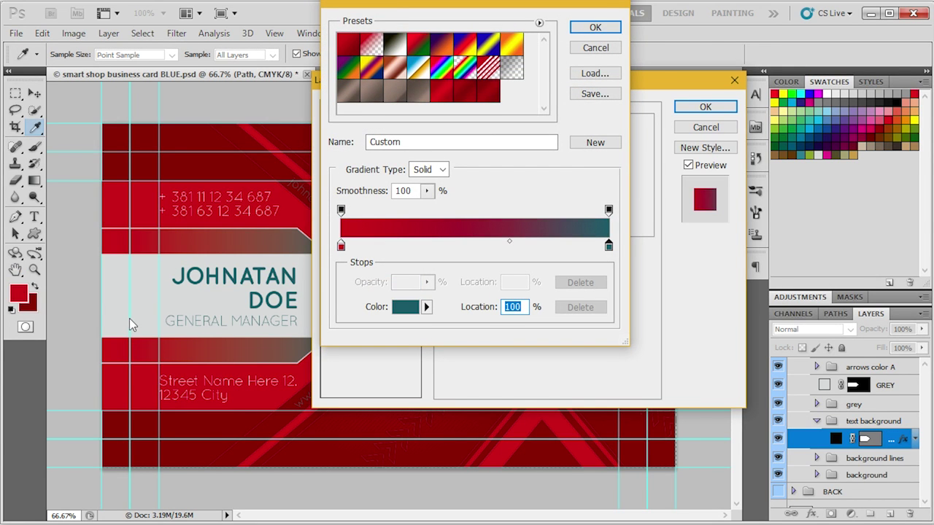
pyautogui.click(33, 303)
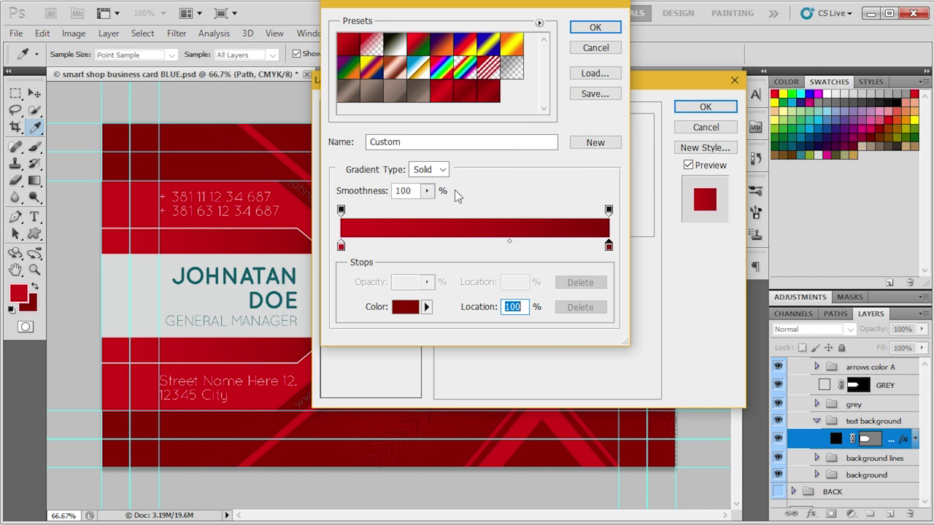
pyautogui.click(595, 27)
pyautogui.click(704, 108)
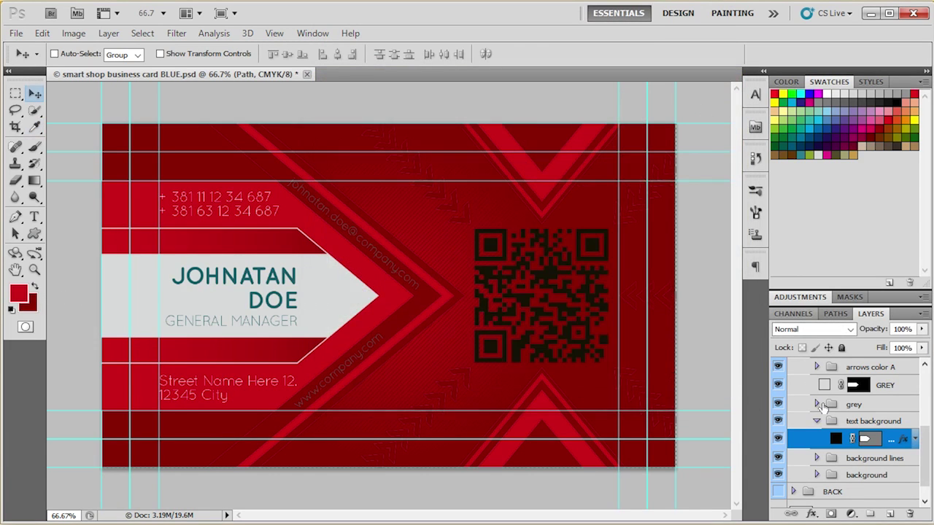
pyautogui.click(817, 421)
# Fill the cardholder name and general manager text layers in the text group with the red foreground colour.
pyautogui.scroll(3, 832, 426)
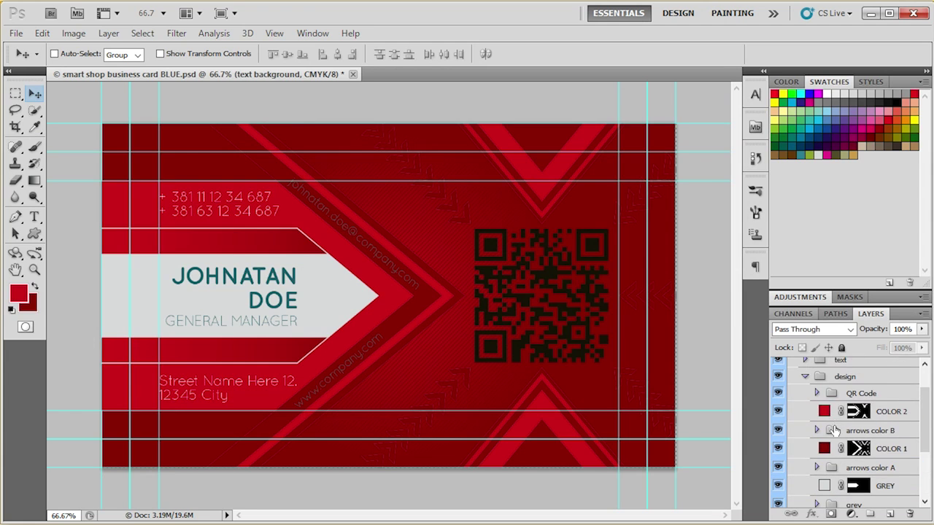
pyautogui.scroll(1, 798, 401)
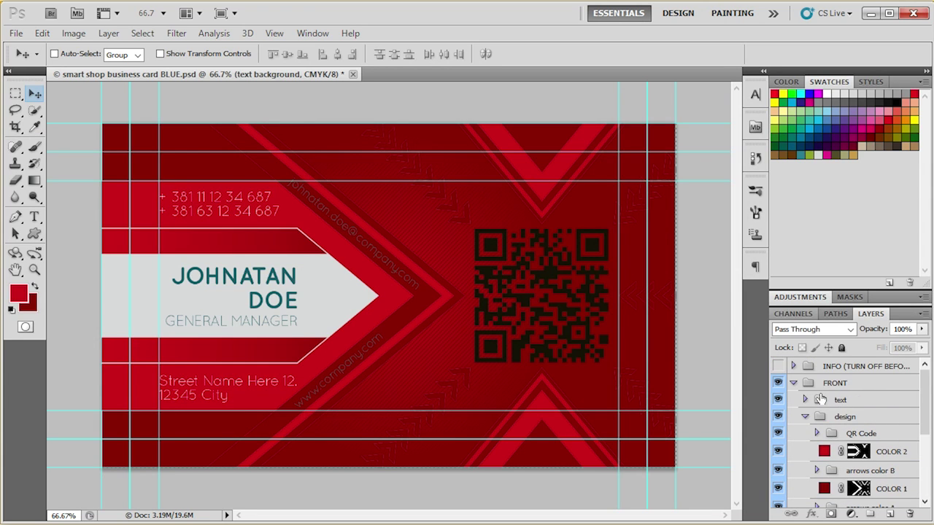
pyautogui.click(805, 416)
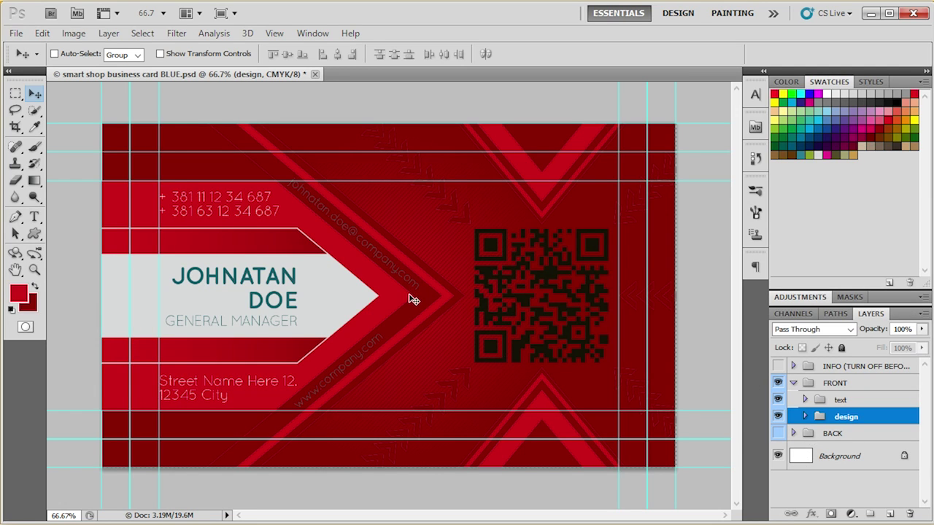
pyautogui.click(804, 417)
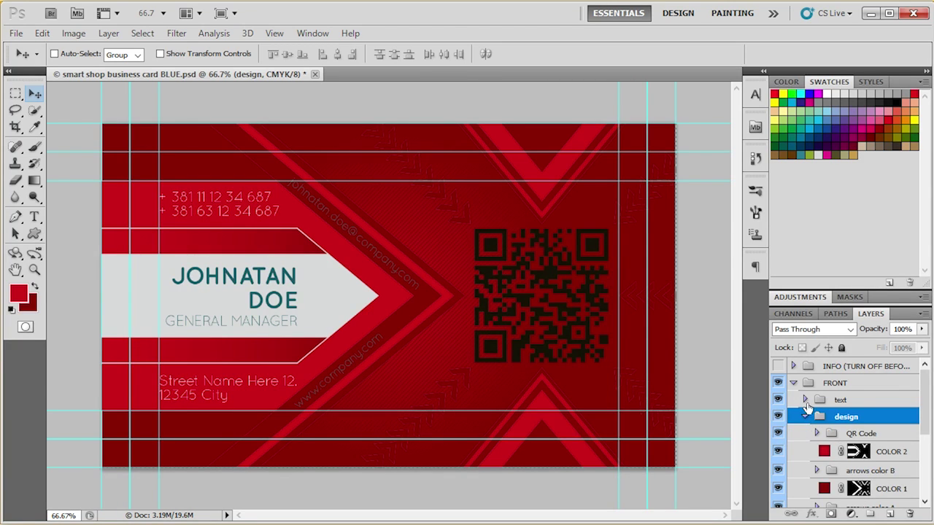
pyautogui.click(805, 400)
pyautogui.click(846, 418)
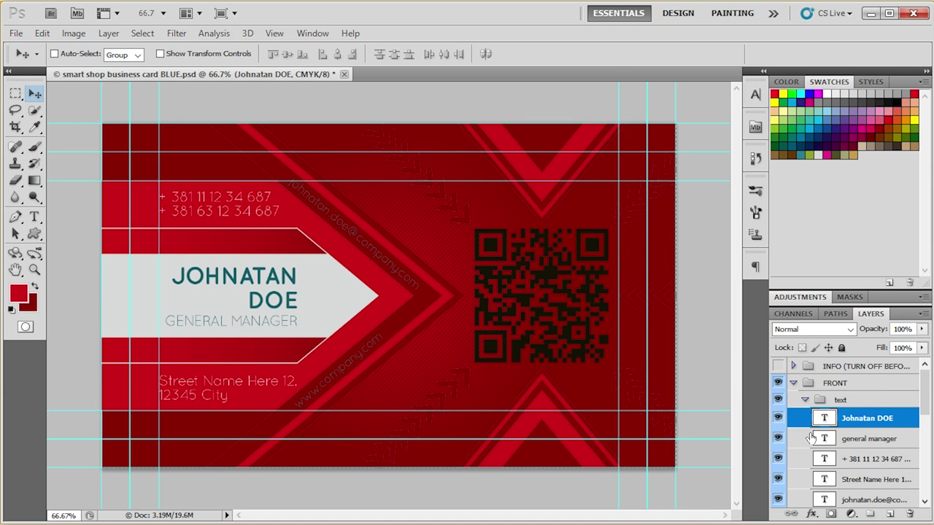
pyautogui.press('alt')
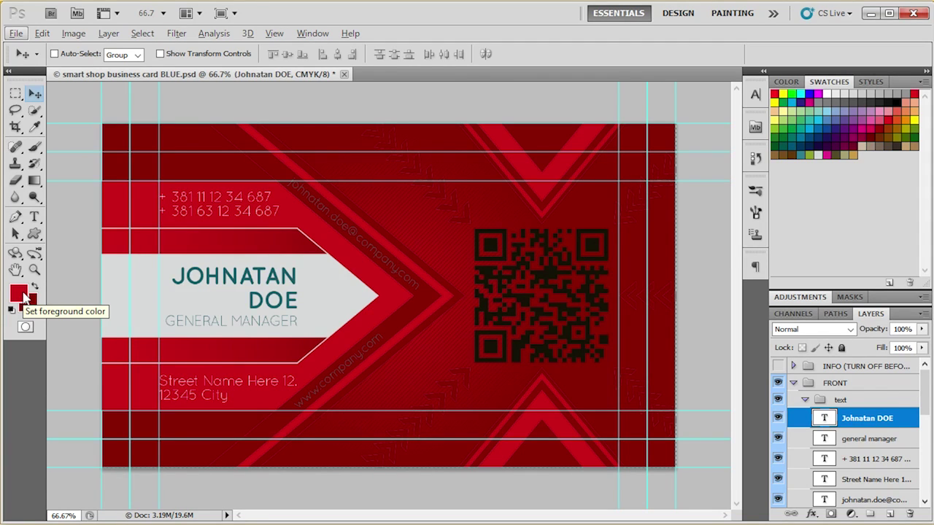
pyautogui.hotkey('alt', 'BackSpace')
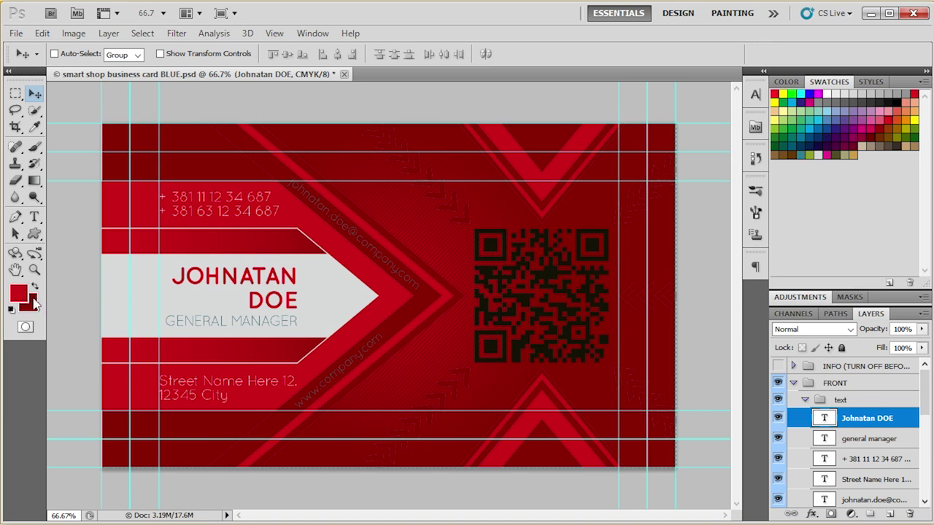
pyautogui.click(842, 437)
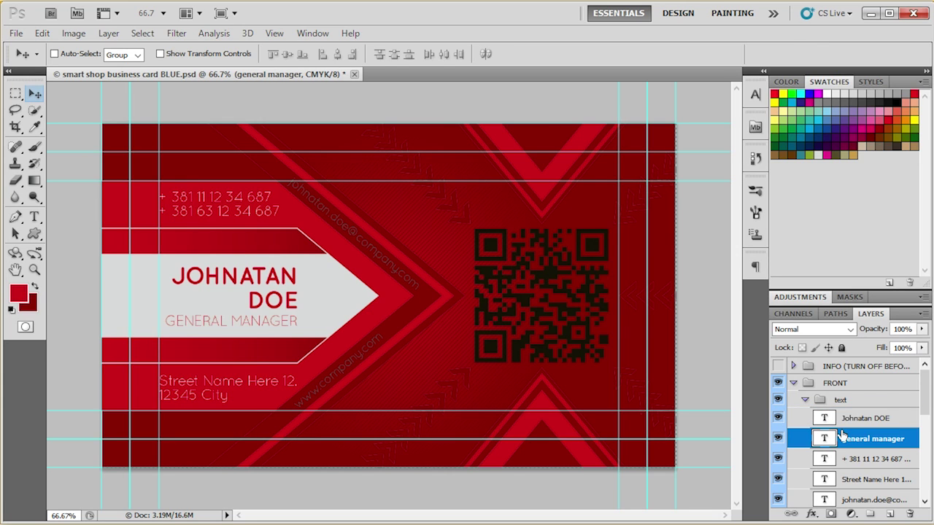
# Fill the phone number and street address text layers with the red foreground colour.
pyautogui.scroll(-2, 846, 436)
pyautogui.click(859, 429)
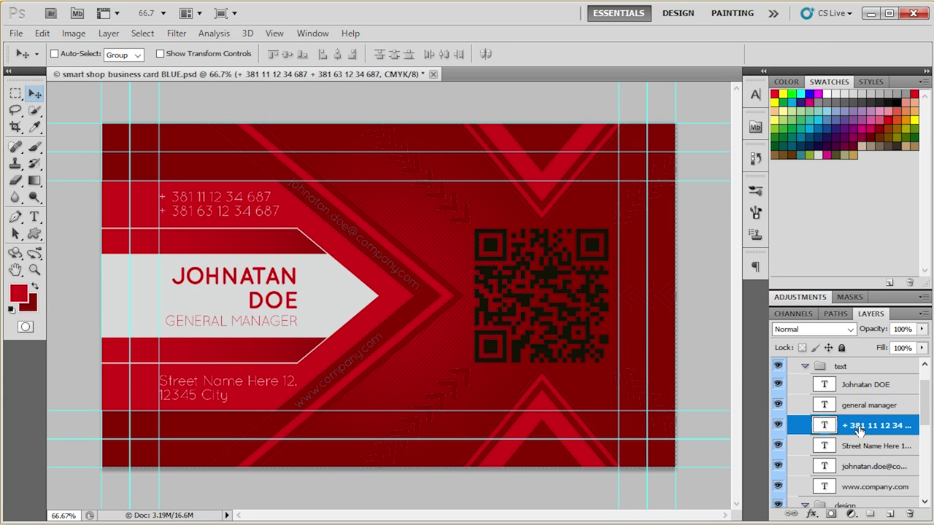
pyautogui.hotkey('alt', 'BackSpace')
pyautogui.click(863, 447)
pyautogui.hotkey('alt', 'BackSpace')
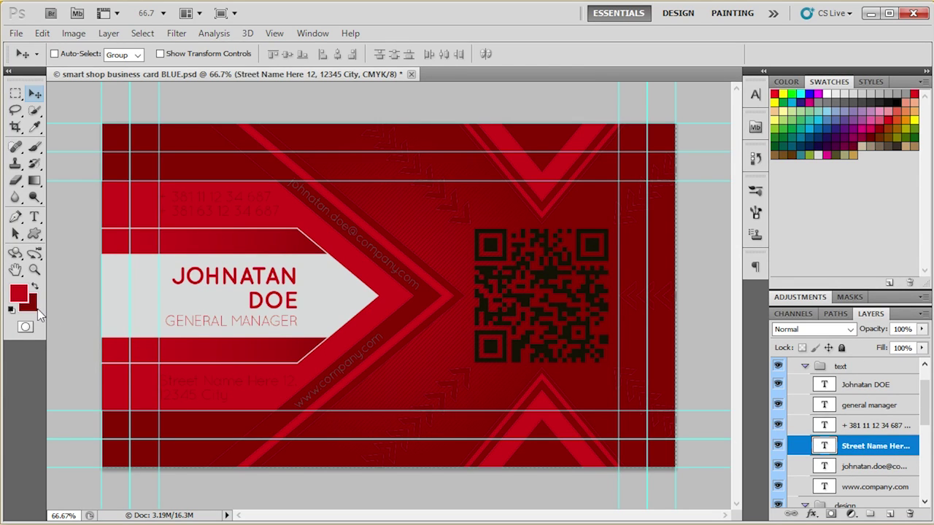
# Set the foreground colour to white (ffffff) and fill the street address text layer with it.
pyautogui.click(18, 294)
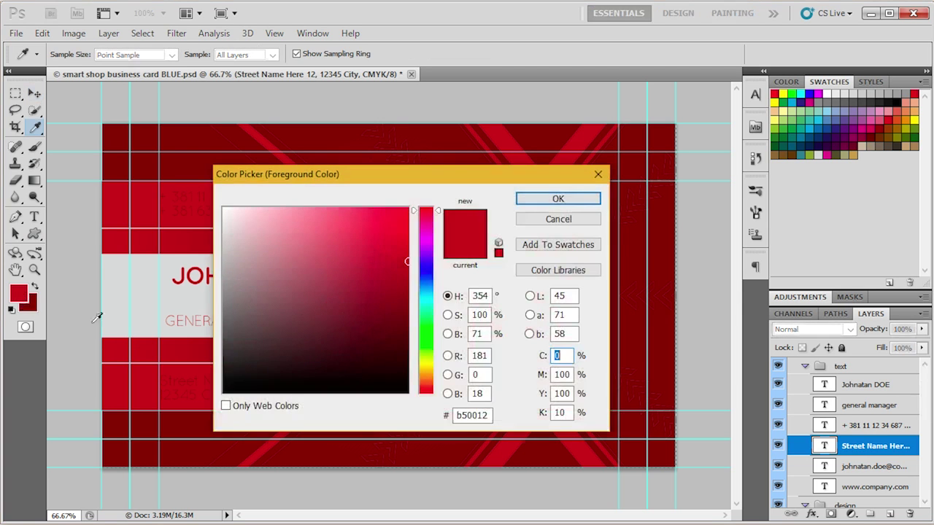
pyautogui.moveTo(336, 248); pyautogui.dragTo(208, 185)
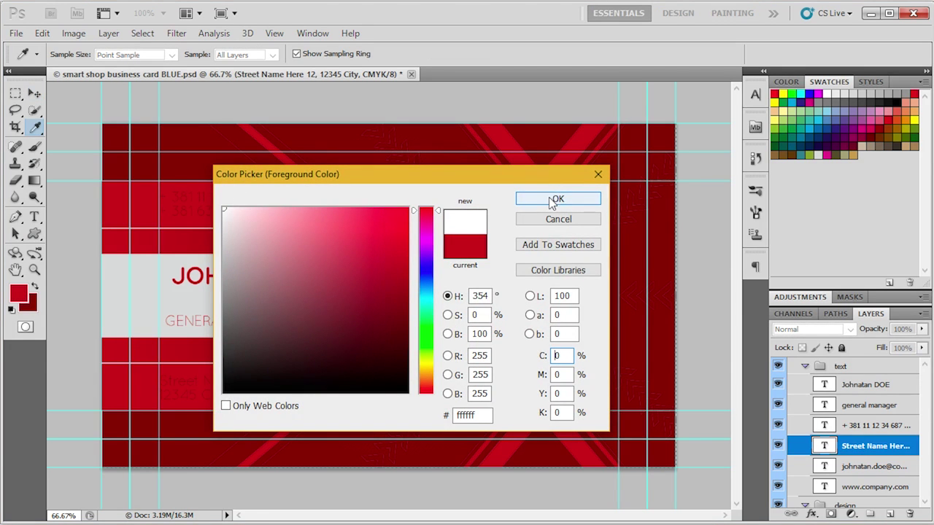
pyautogui.click(557, 198)
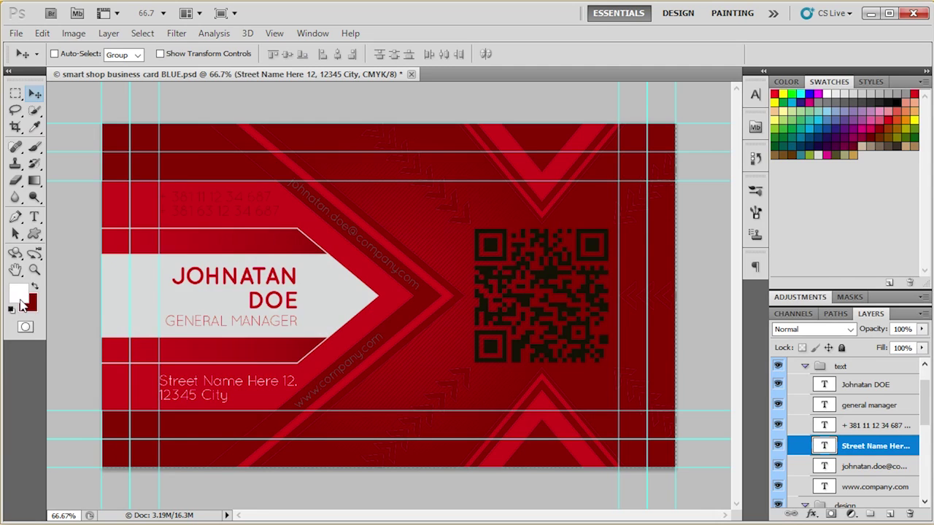
# Fill the phone number, e-mail and website text layers with the white foreground colour and collapse the text group.
pyautogui.click(873, 426)
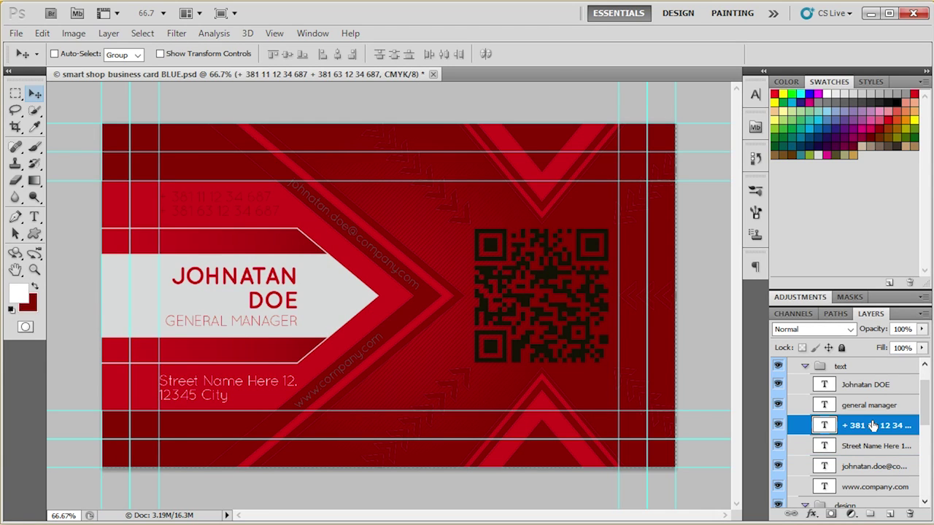
pyautogui.click(874, 466)
pyautogui.click(875, 487)
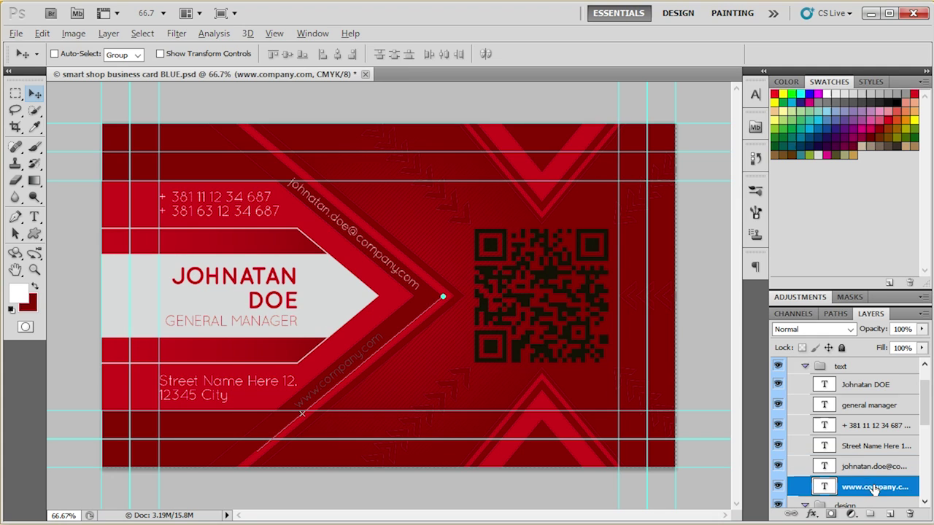
pyautogui.scroll(2, 874, 481)
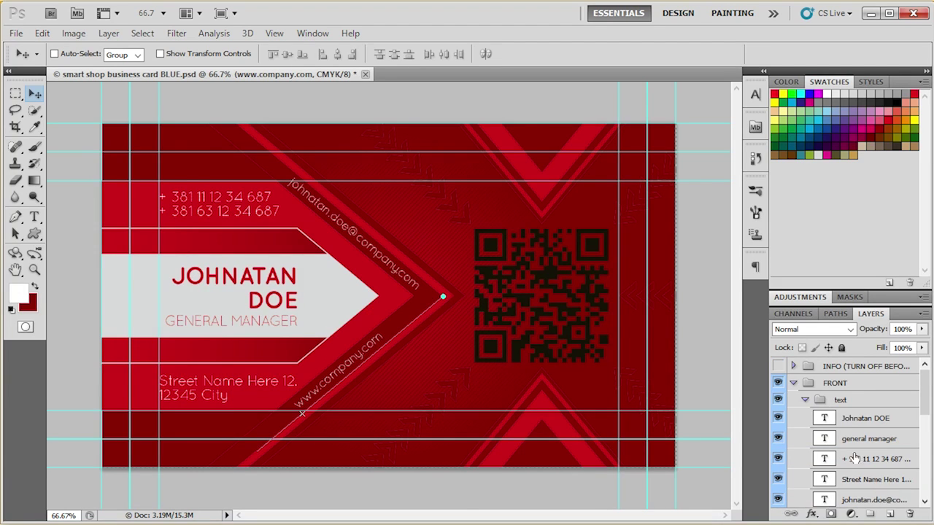
pyautogui.click(804, 400)
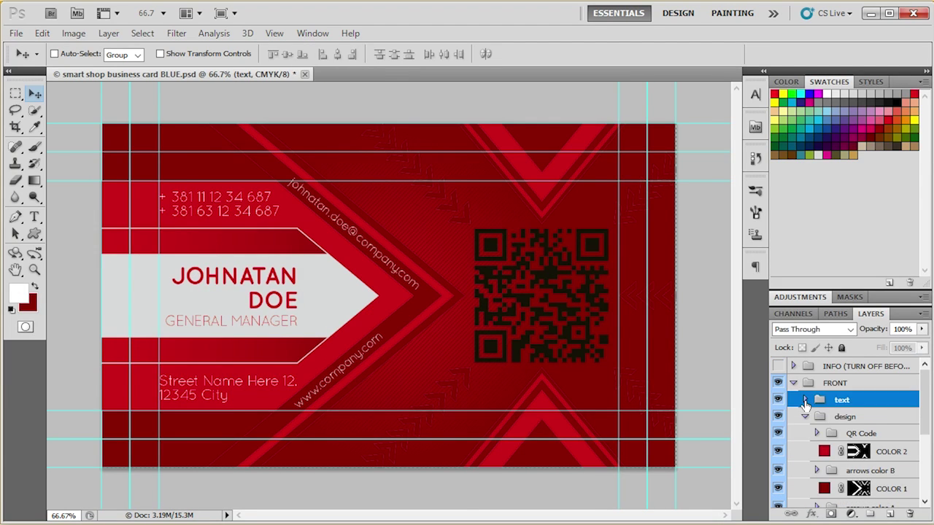
# Open the contents of the qr code smart object in the QR Code group for editing.
pyautogui.click(880, 438)
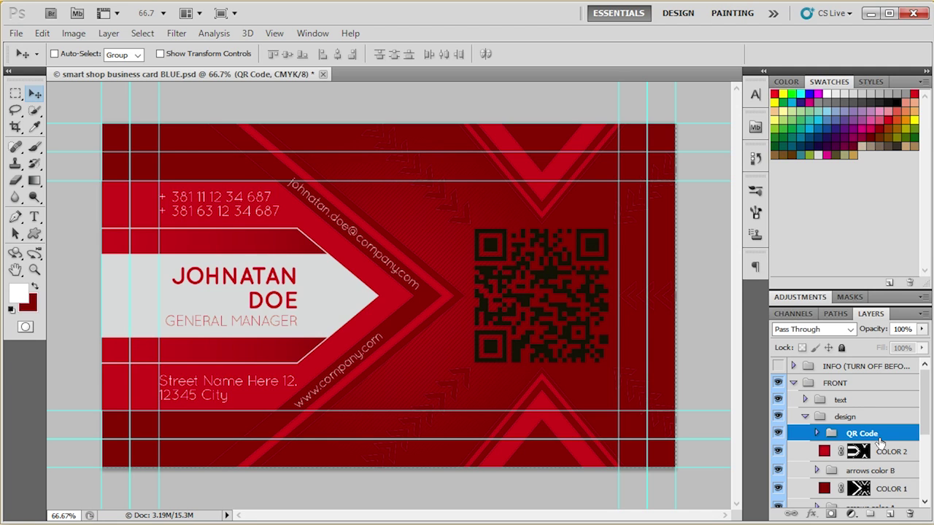
pyautogui.click(816, 433)
pyautogui.click(833, 458)
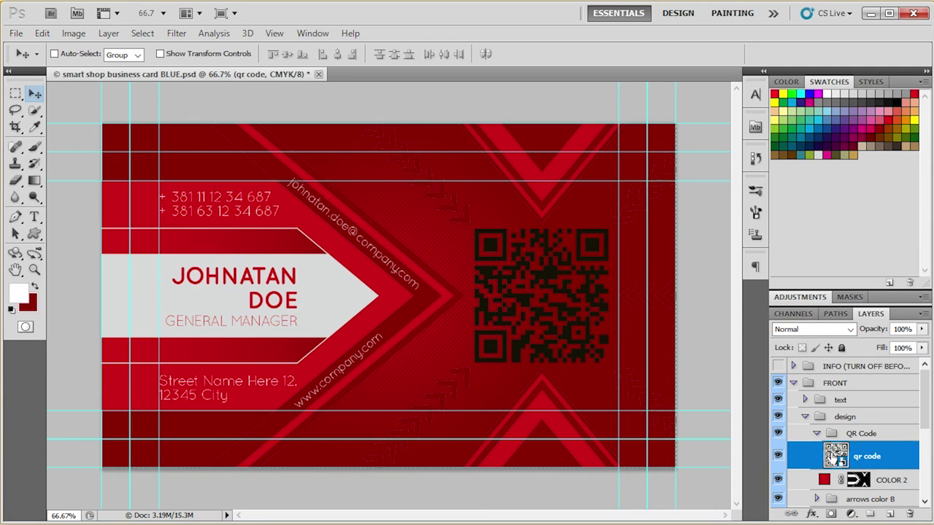
pyautogui.scroll(-1, 868, 439)
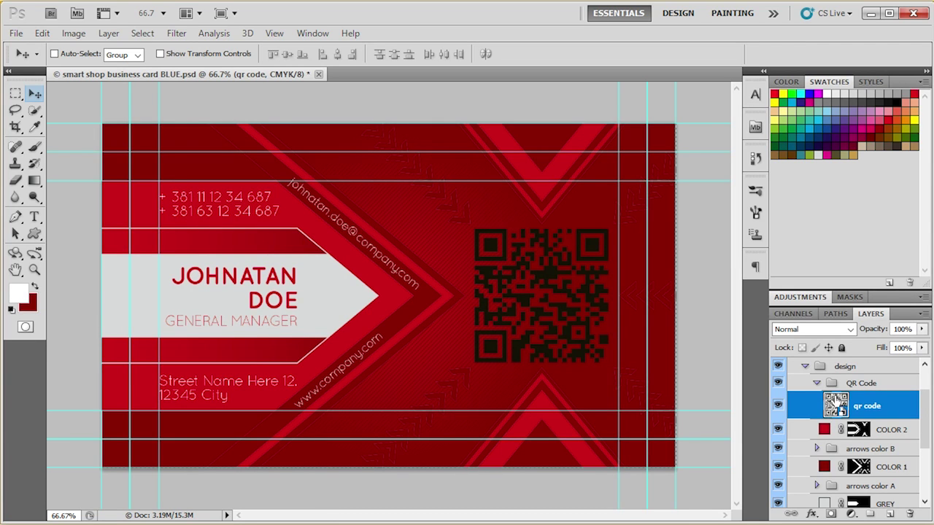
pyautogui.doubleClick(835, 405)
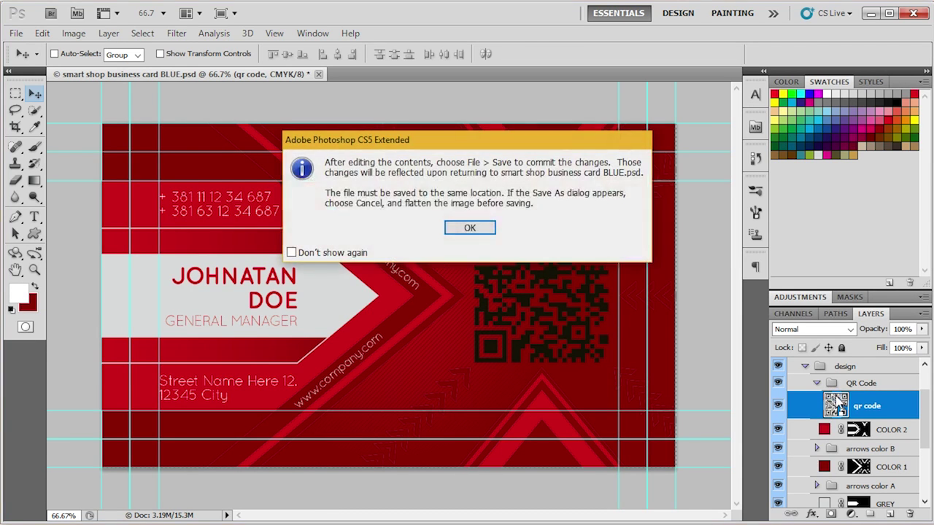
pyautogui.click(471, 228)
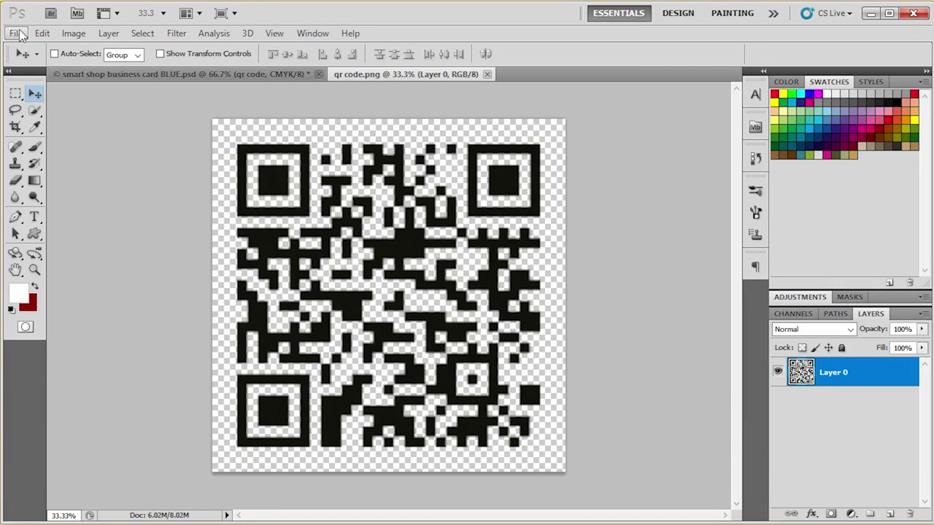
# Place the MY QR CODE Illustrator file over the existing code, enlarged to about 247%, and delete the old Layer 0.
pyautogui.click(16, 33)
pyautogui.click(47, 320)
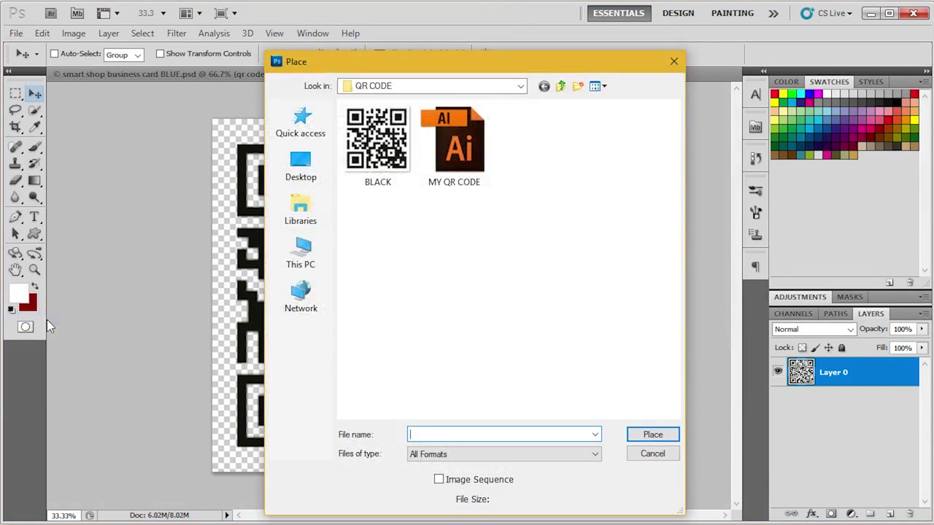
pyautogui.doubleClick(472, 137)
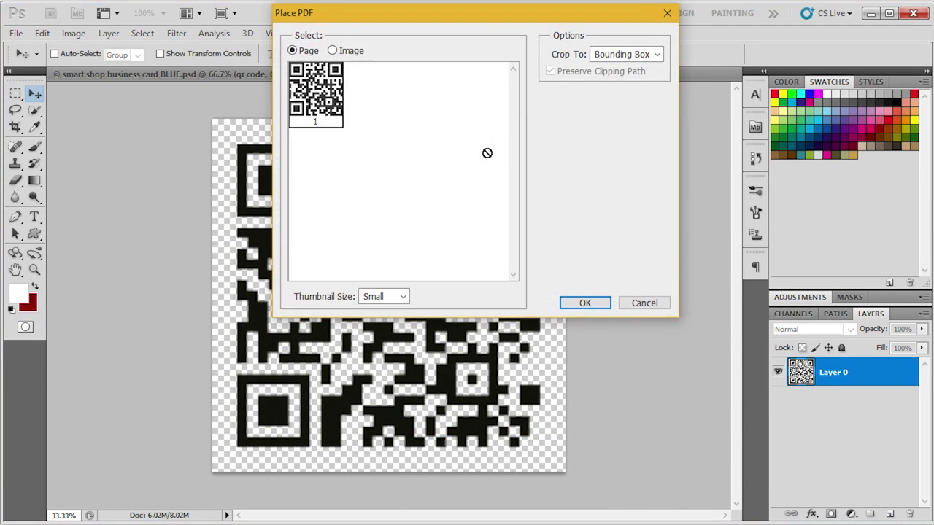
pyautogui.click(585, 303)
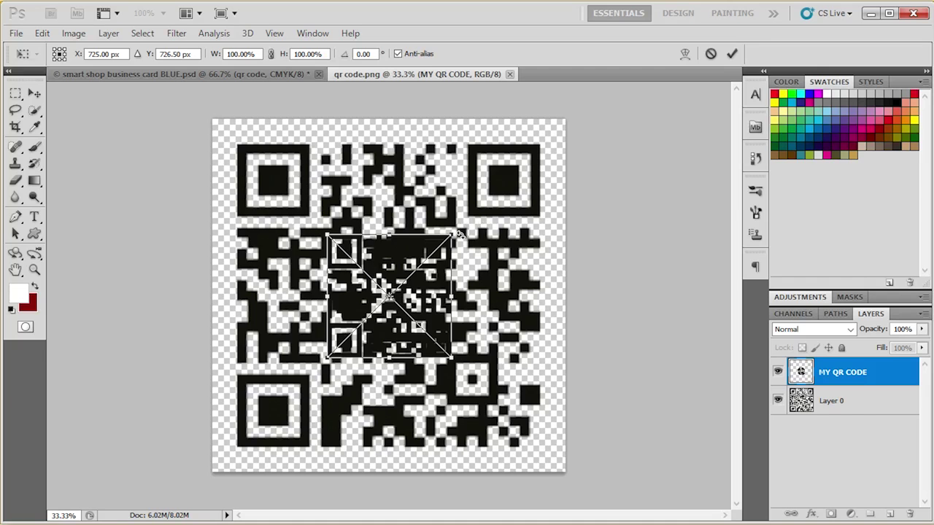
pyautogui.moveTo(452, 233); pyautogui.dragTo(543, 144)
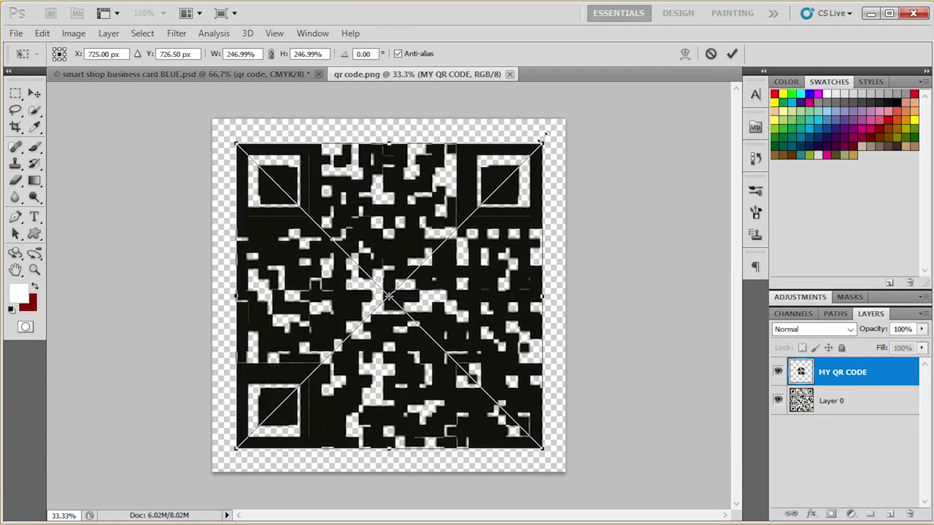
pyautogui.click(732, 53)
pyautogui.click(868, 403)
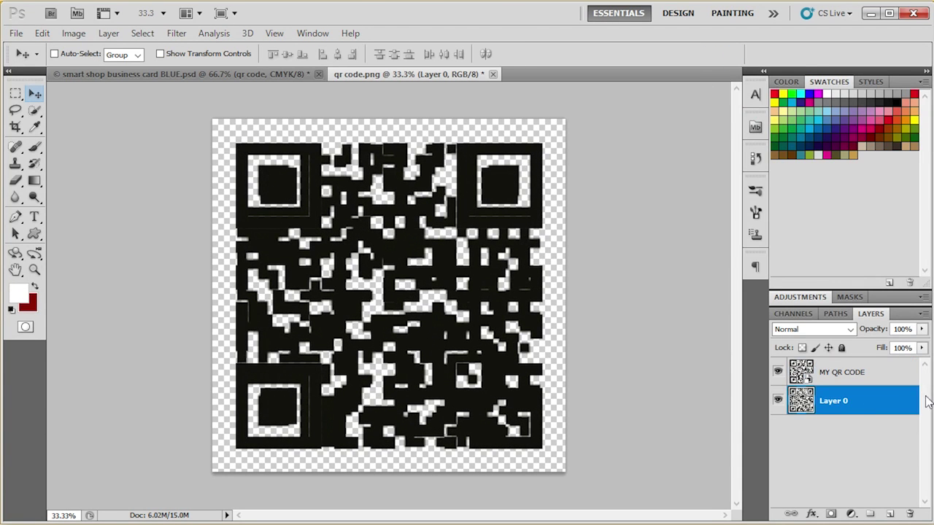
pyautogui.moveTo(906, 407); pyautogui.dragTo(909, 513)
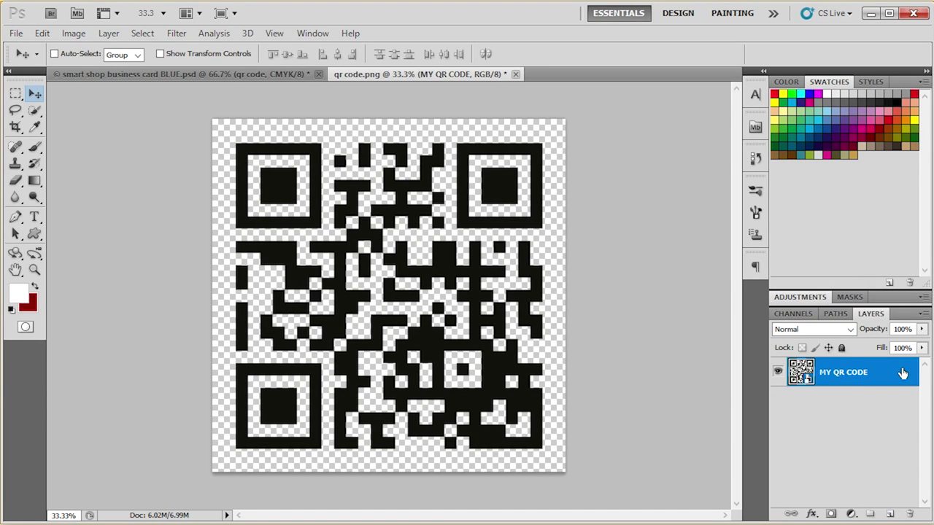
# Apply a white Color Overlay style to the MY QR CODE layer.
pyautogui.doubleClick(902, 373)
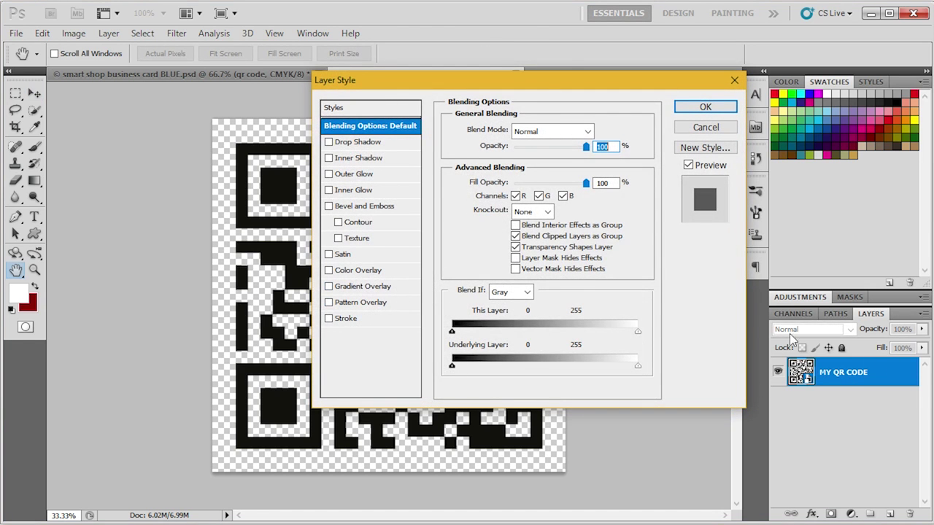
pyautogui.click(379, 270)
pyautogui.click(593, 131)
pyautogui.moveTo(299, 243); pyautogui.dragTo(219, 206)
pyautogui.click(521, 198)
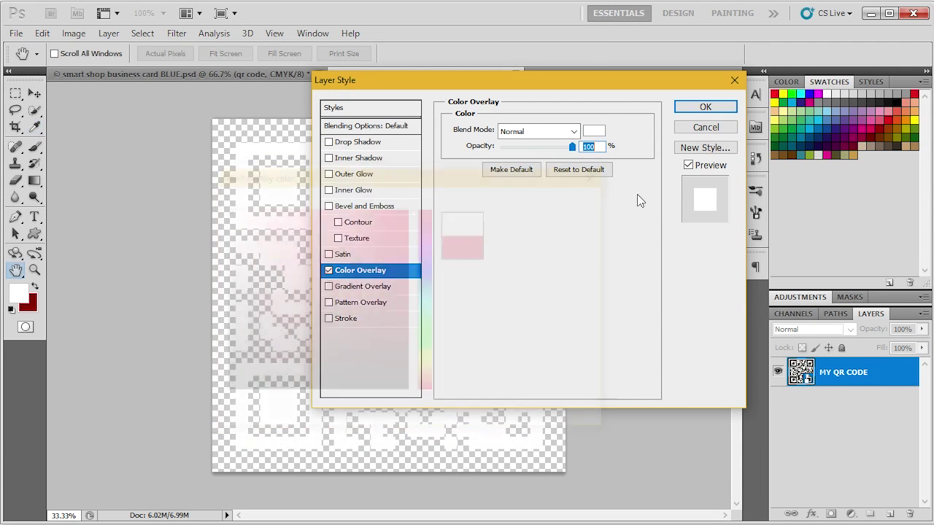
pyautogui.click(705, 106)
pyautogui.click(17, 33)
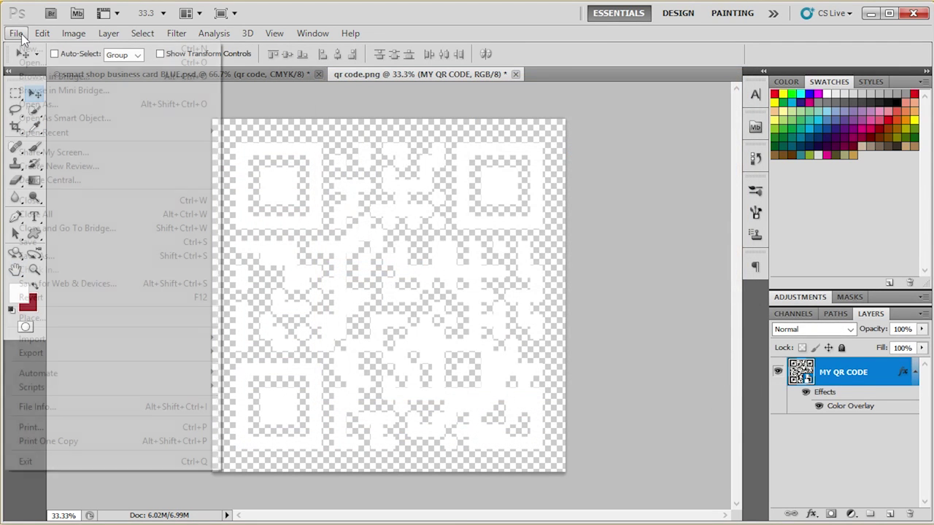
pyautogui.click(80, 243)
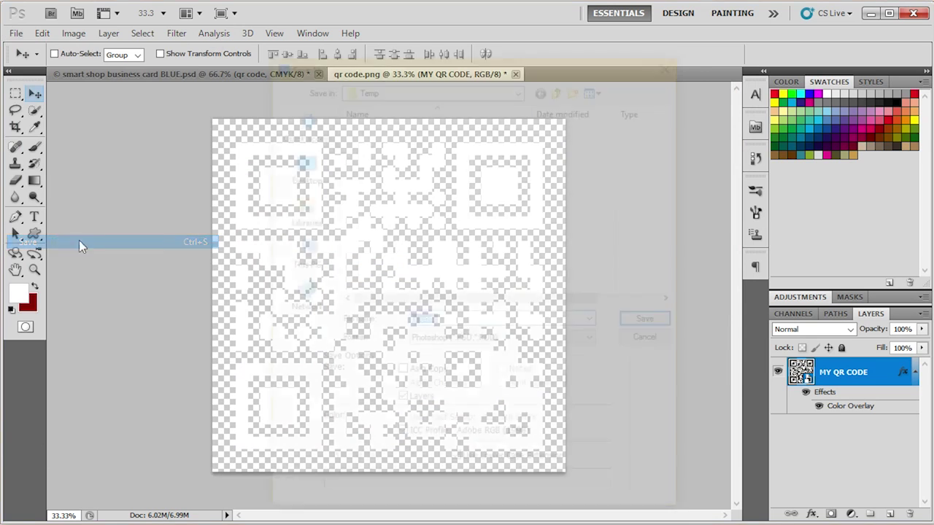
pyautogui.click(649, 337)
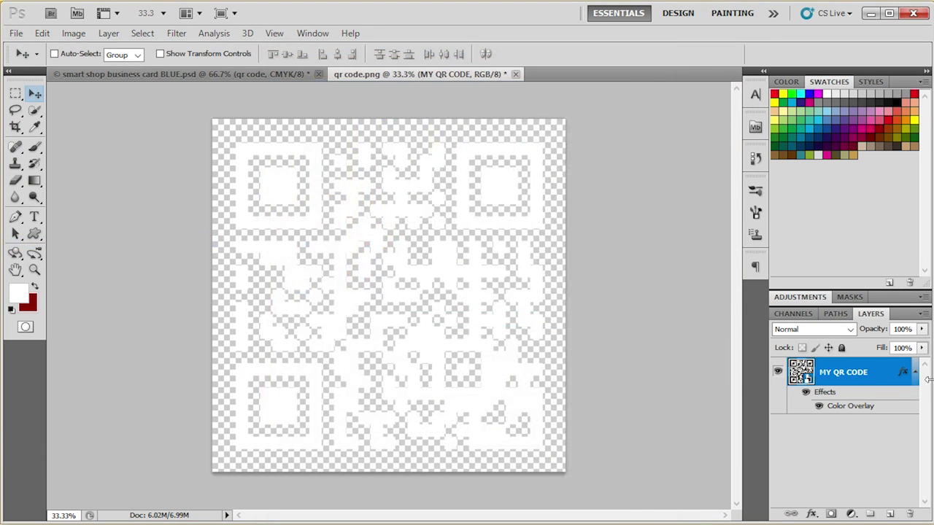
# Rasterize the MY QR CODE layer and try to save the QR code file.
pyautogui.click(915, 373)
pyautogui.rightClick(864, 383)
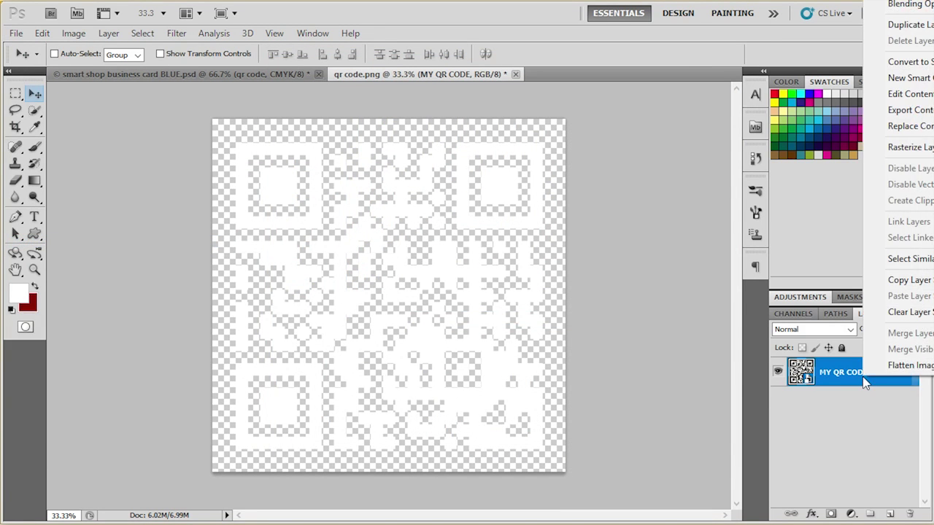
pyautogui.click(871, 146)
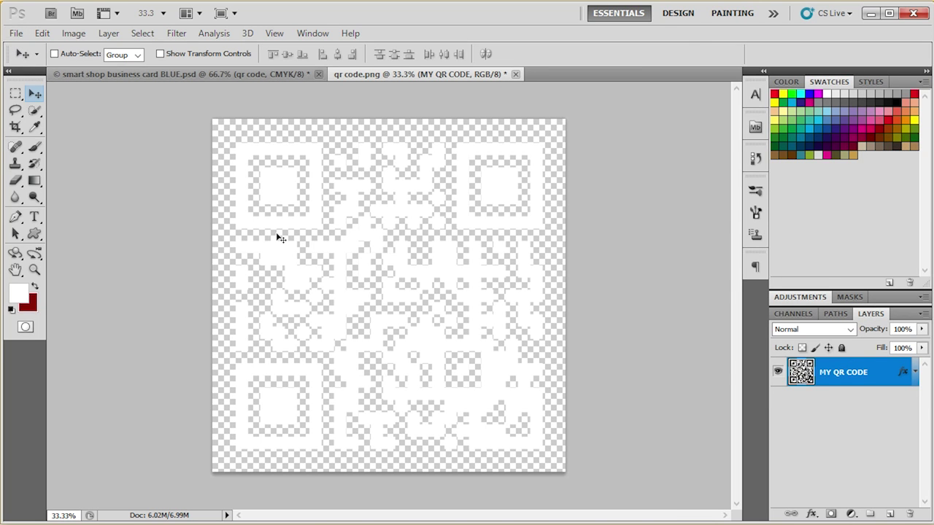
pyautogui.hotkey('ctrl', 'shift', 's')
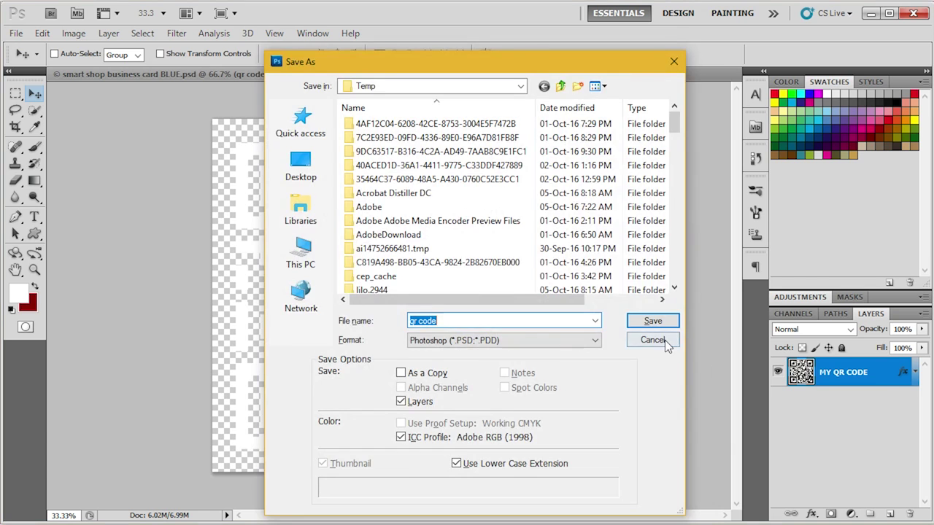
pyautogui.click(656, 340)
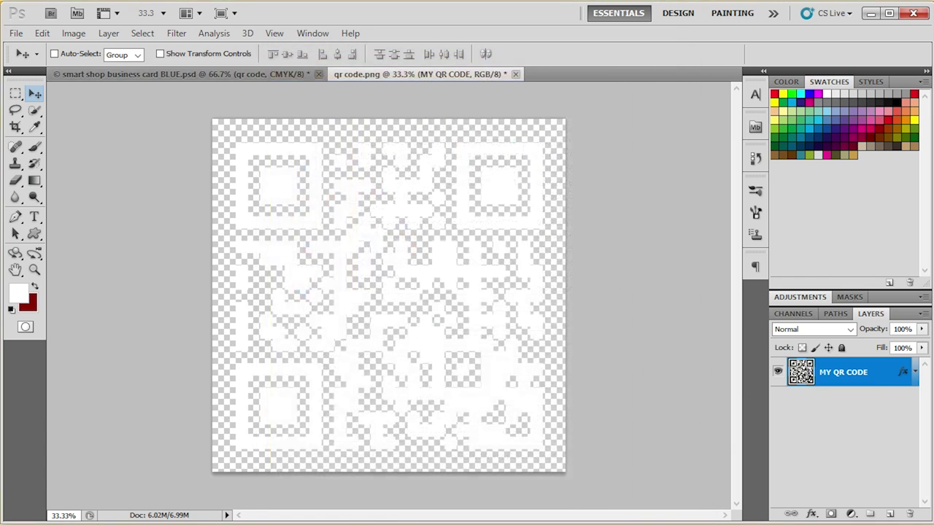
# Clear the layer style from MY QR CODE and fill the layer with white while its transparent pixels are locked.
pyautogui.rightClick(901, 378)
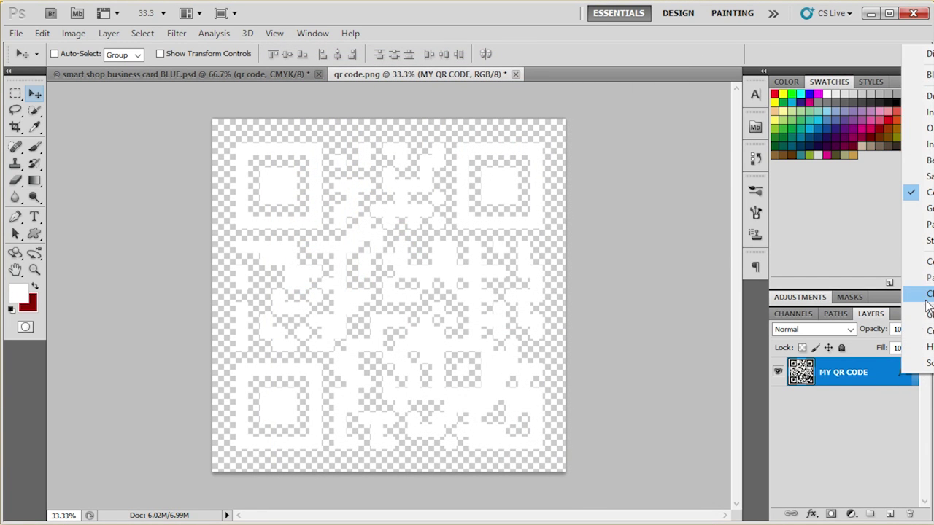
pyautogui.click(916, 315)
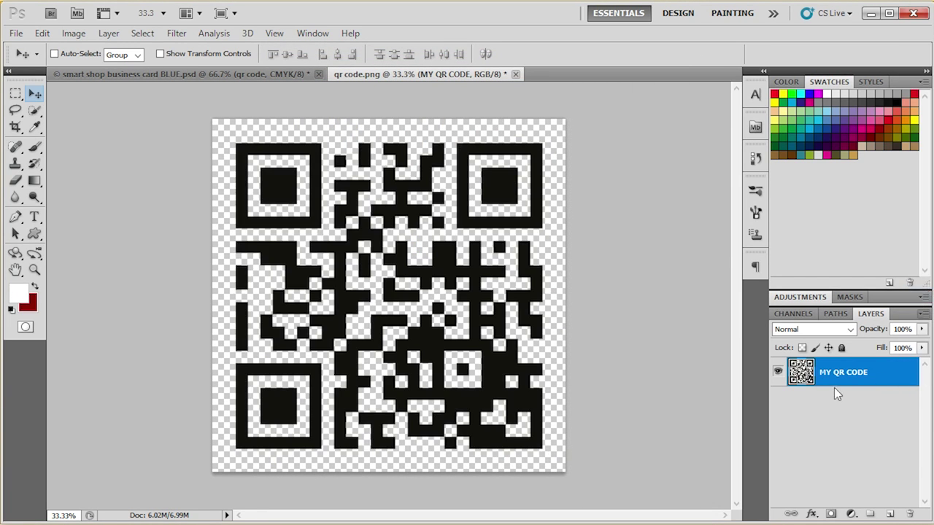
pyautogui.click(801, 347)
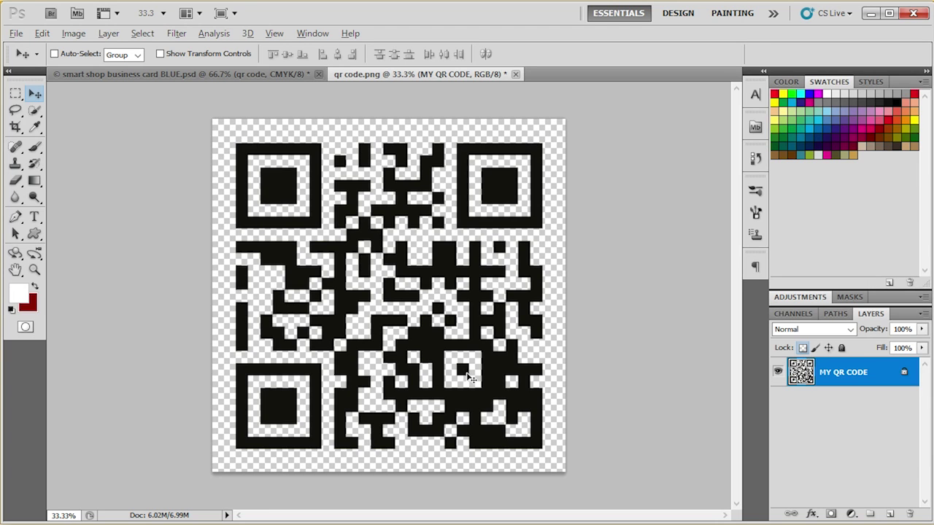
pyautogui.hotkey('alt', 'BackSpace')
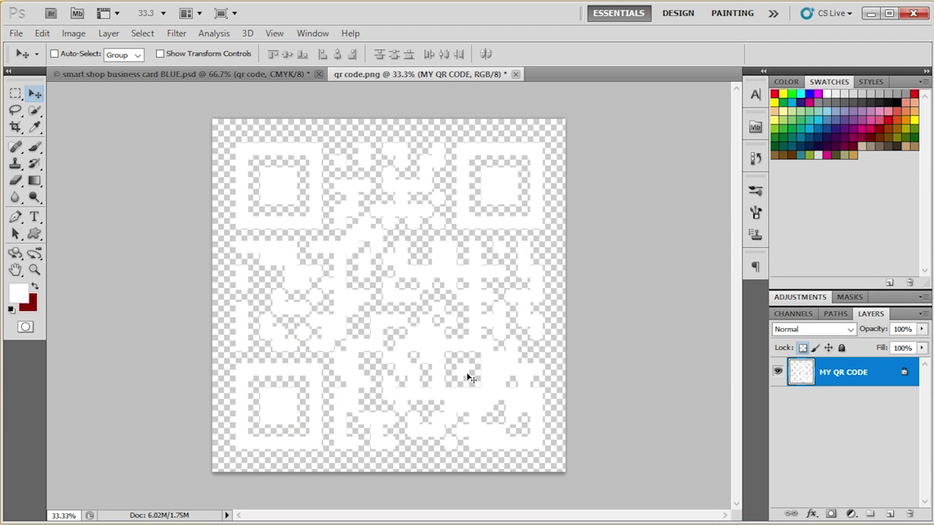
# Save the edited QR code file and close it to return to the business card.
pyautogui.hotkey('ctrl', 's')
pyautogui.click(509, 74)
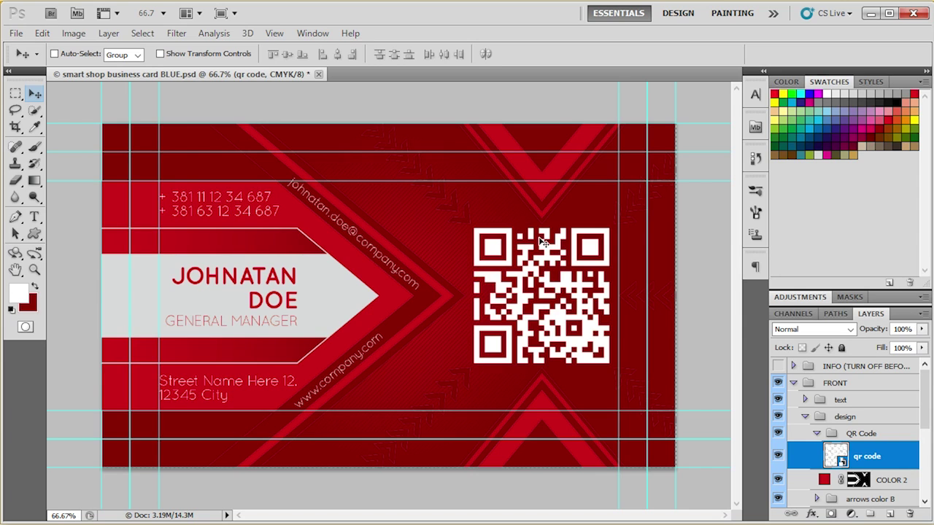
# Expand the text group and display the Character settings for the cardholder name layer.
pyautogui.click(805, 400)
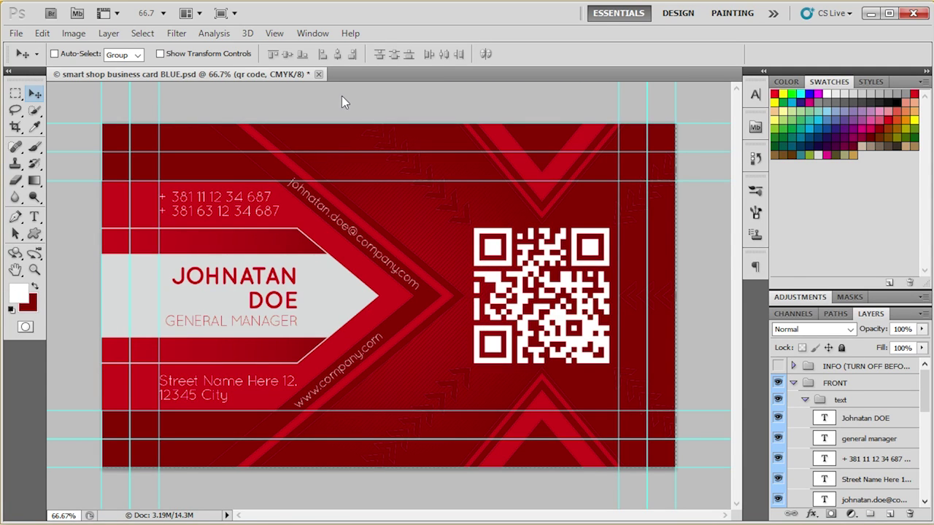
pyautogui.click(312, 33)
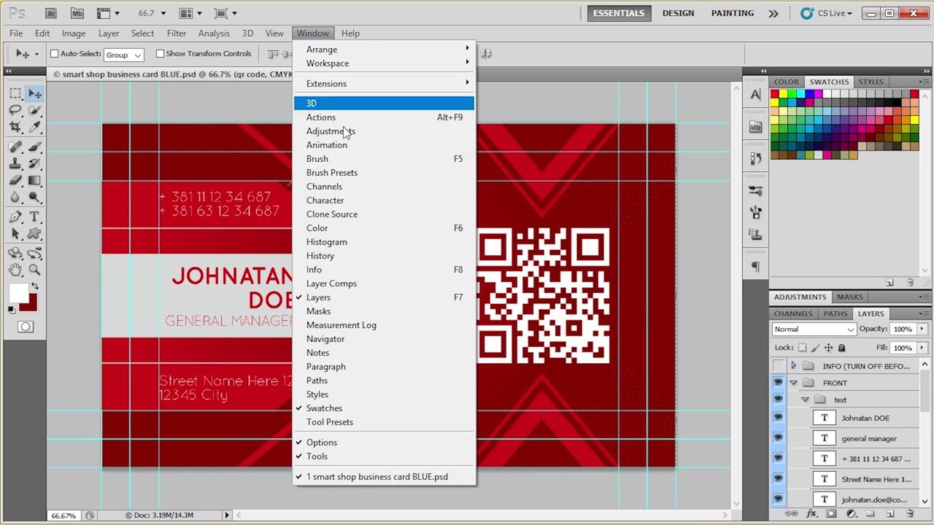
pyautogui.click(353, 204)
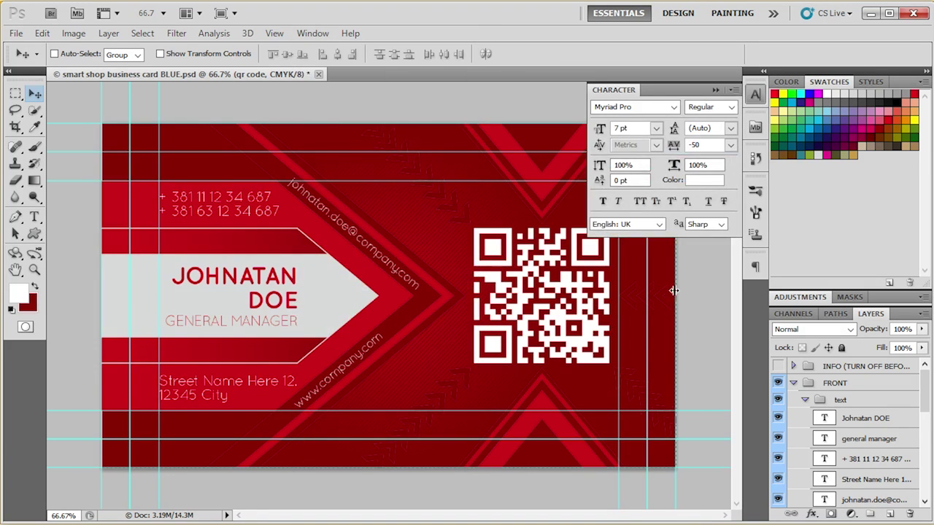
pyautogui.click(860, 414)
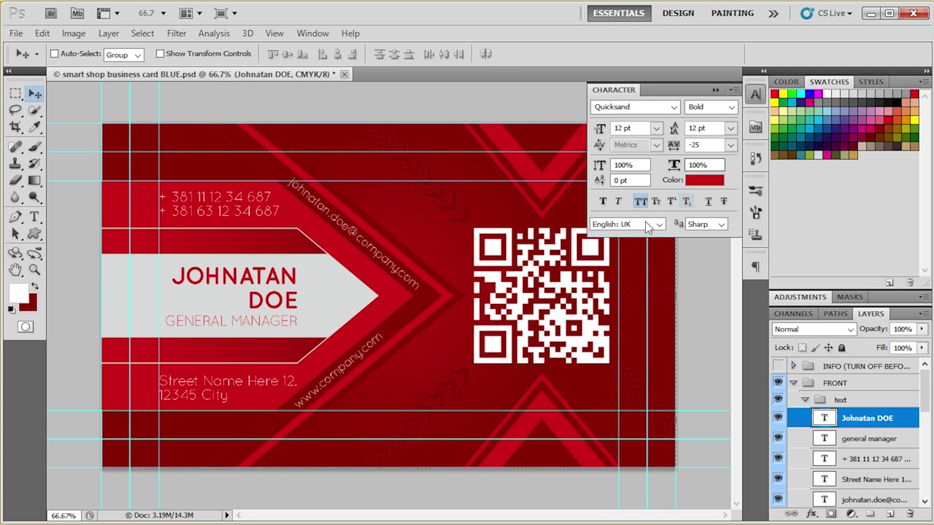
# Turn All Caps off and back on for the cardholder name text.
pyautogui.click(639, 204)
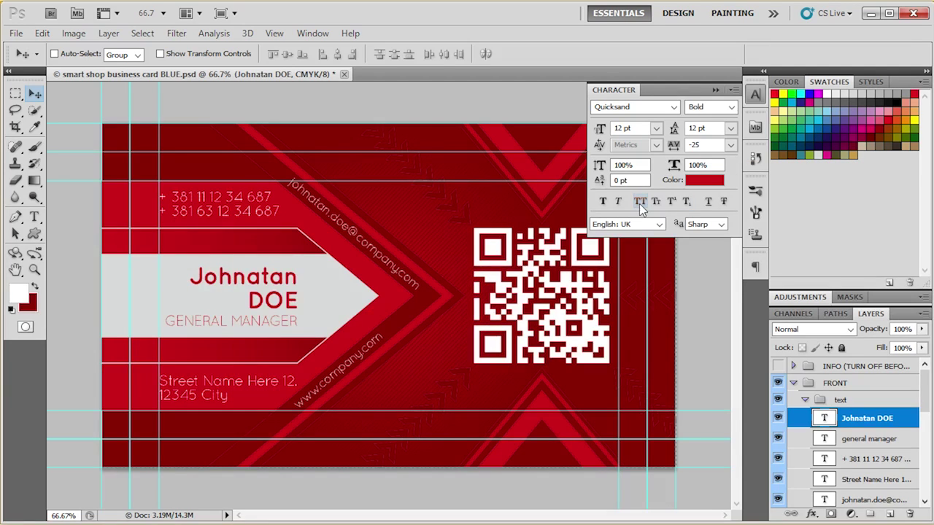
pyautogui.click(639, 203)
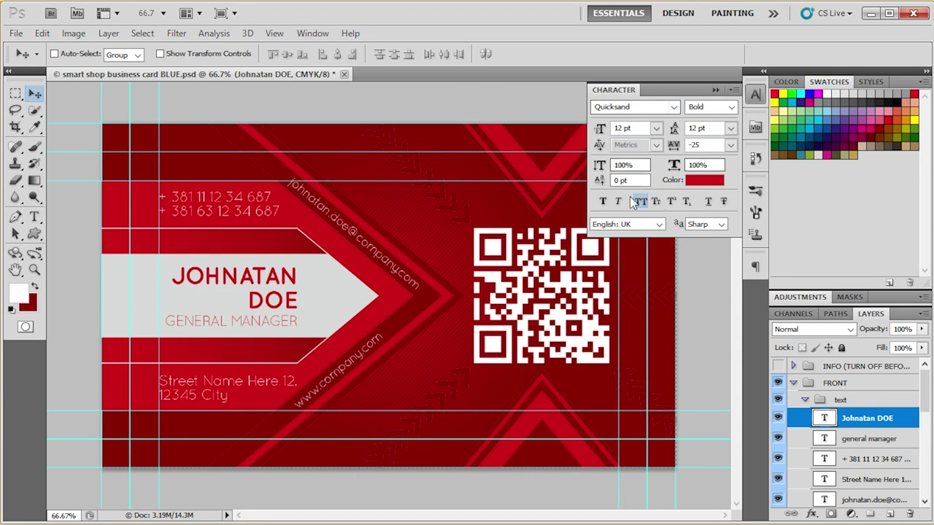
# Close the Character settings and replace the cardholder name text with SMART SHOP, one word per line.
pyautogui.click(755, 95)
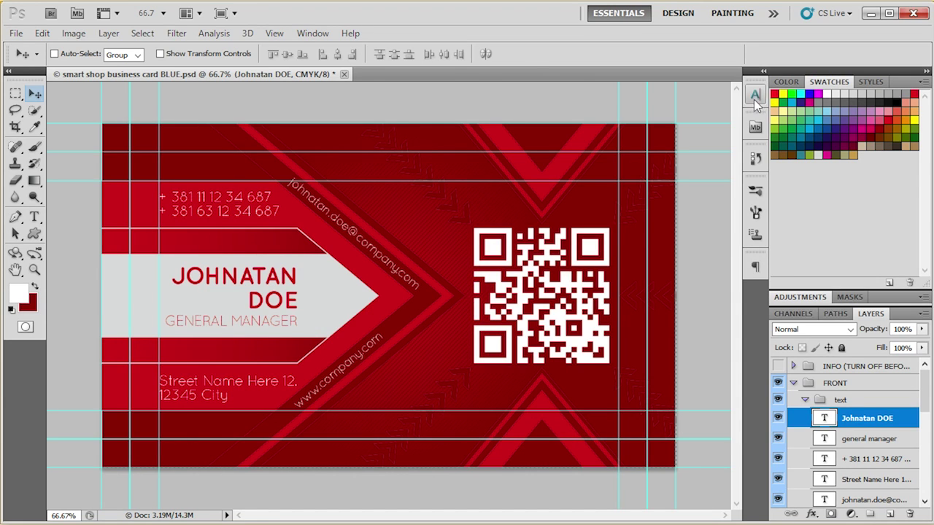
pyautogui.doubleClick(825, 419)
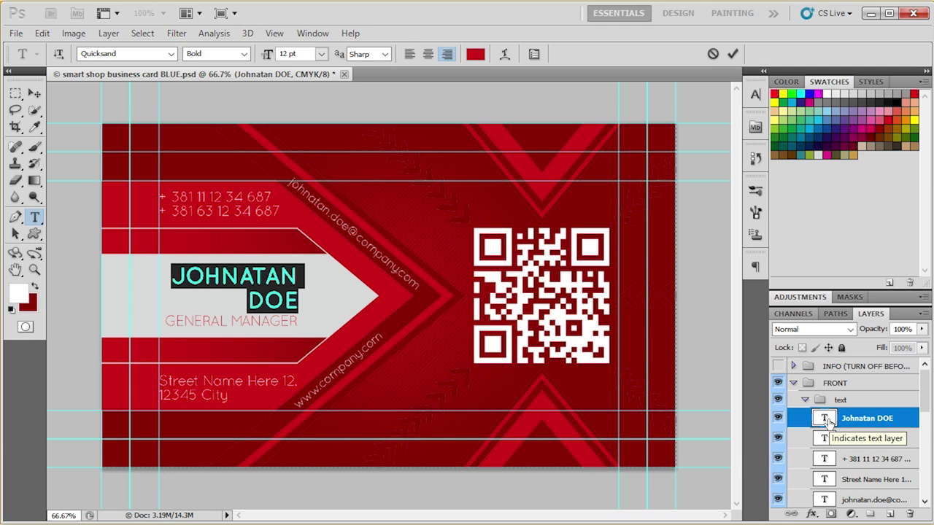
pyautogui.write('SMART')
pyautogui.press('Return')
pyautogui.write('SHOP')
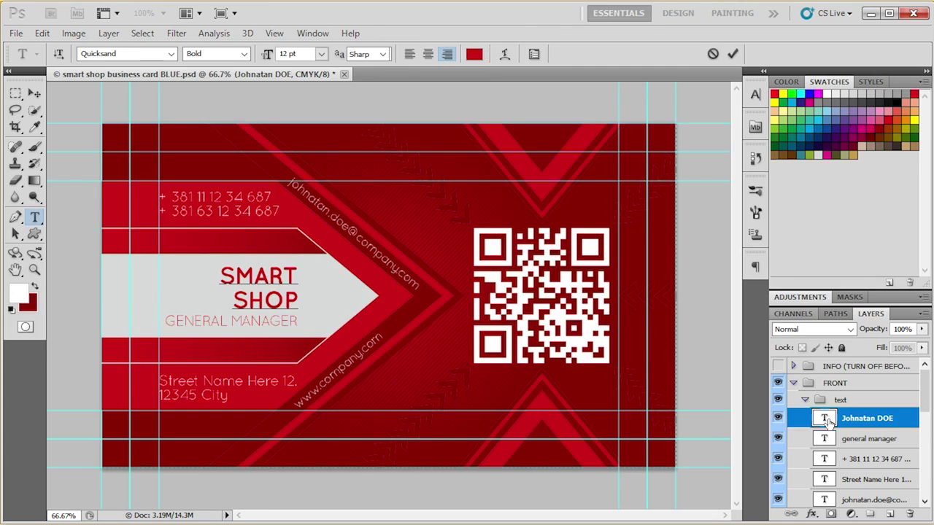
pyautogui.hotkey('ctrl', 'Return')
pyautogui.press('v')
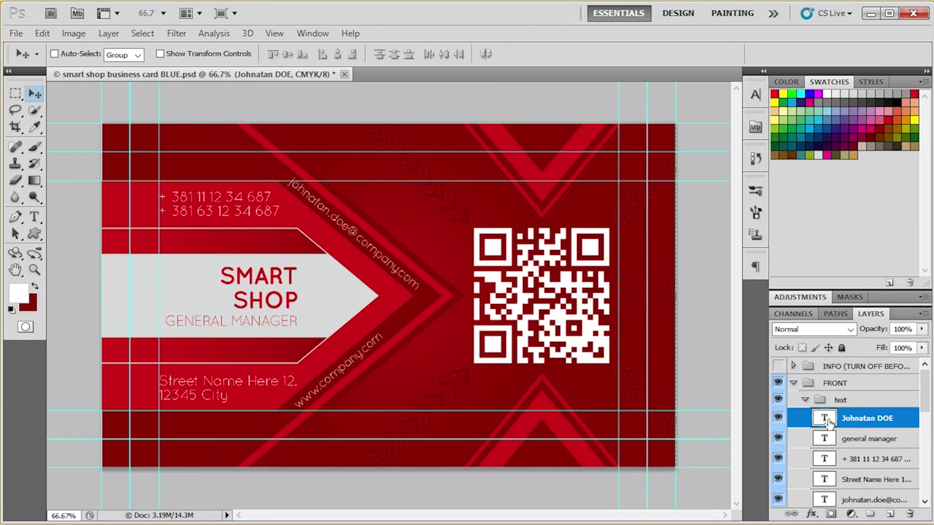
# Highlight the digits after the plus sign in each phone line with the Type tool, leave text editing and minimise the window.
pyautogui.click(34, 222)
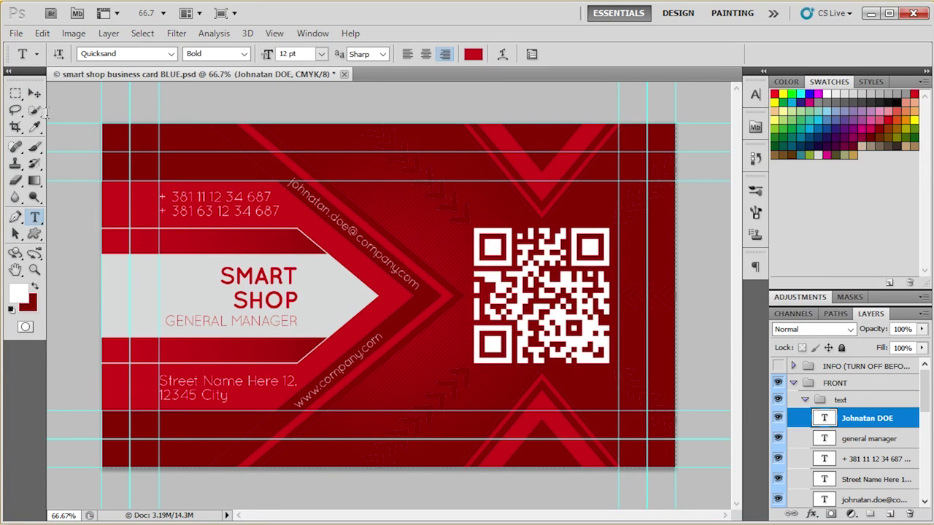
pyautogui.click(34, 94)
pyautogui.press('t')
pyautogui.scroll(4, 209, 196)
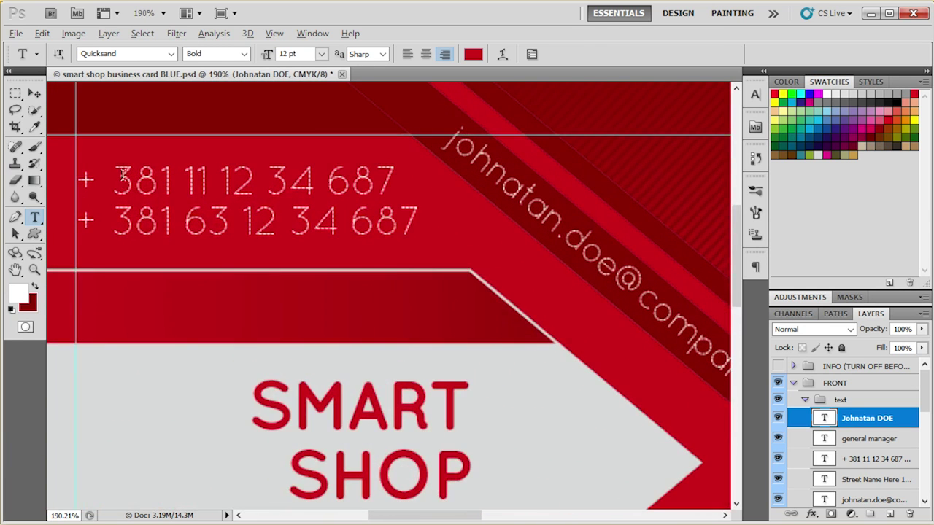
pyautogui.moveTo(122, 175); pyautogui.dragTo(418, 187)
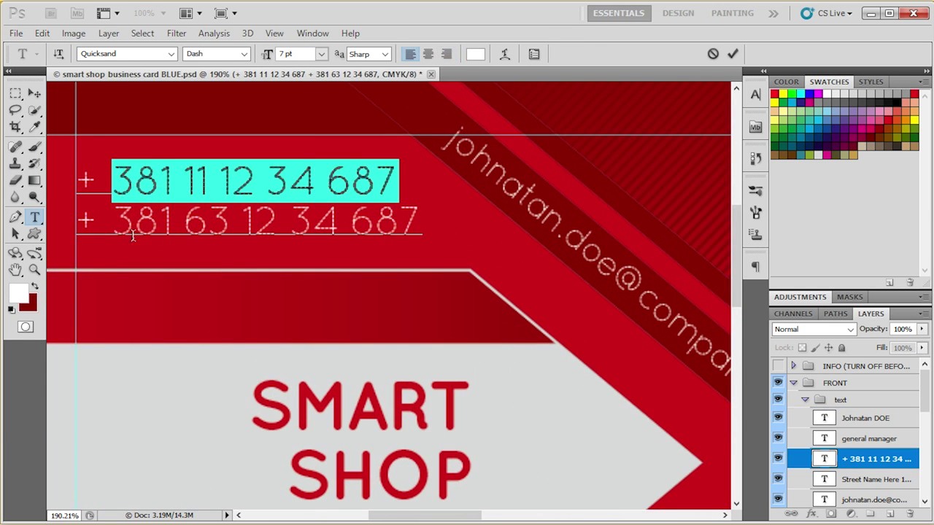
pyautogui.moveTo(113, 226); pyautogui.dragTo(421, 226)
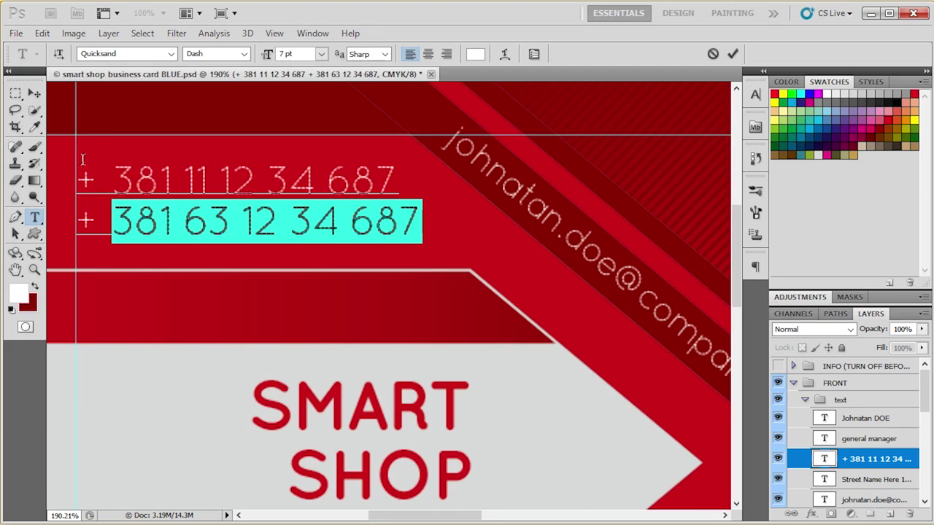
pyautogui.click(34, 94)
pyautogui.scroll(-3, 468, 204)
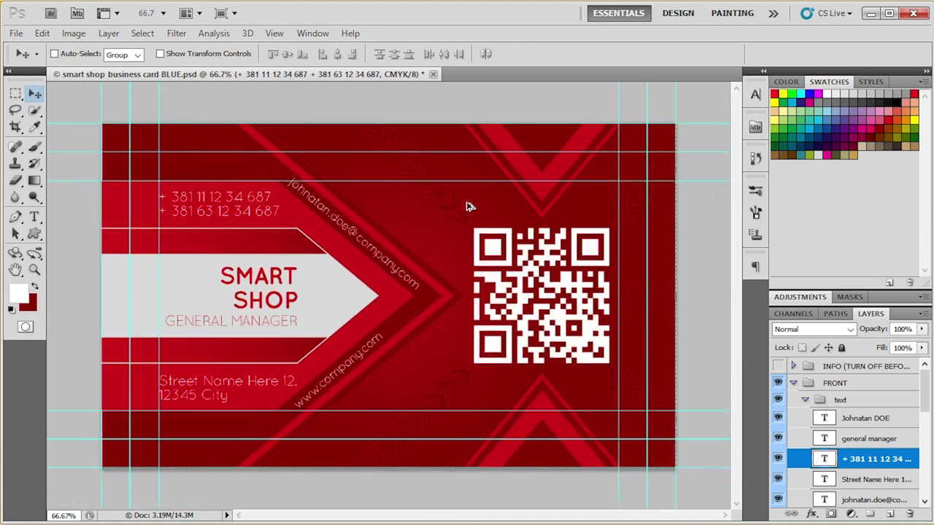
pyautogui.click(872, 13)
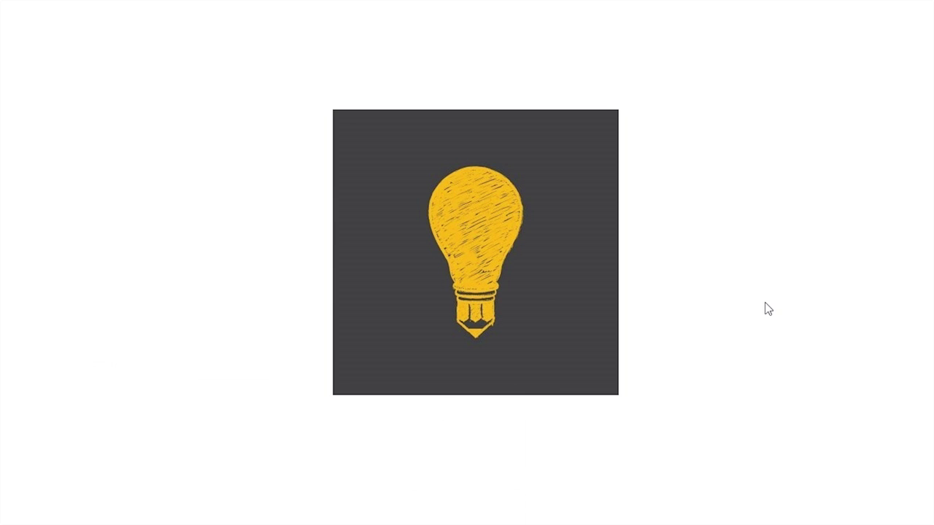